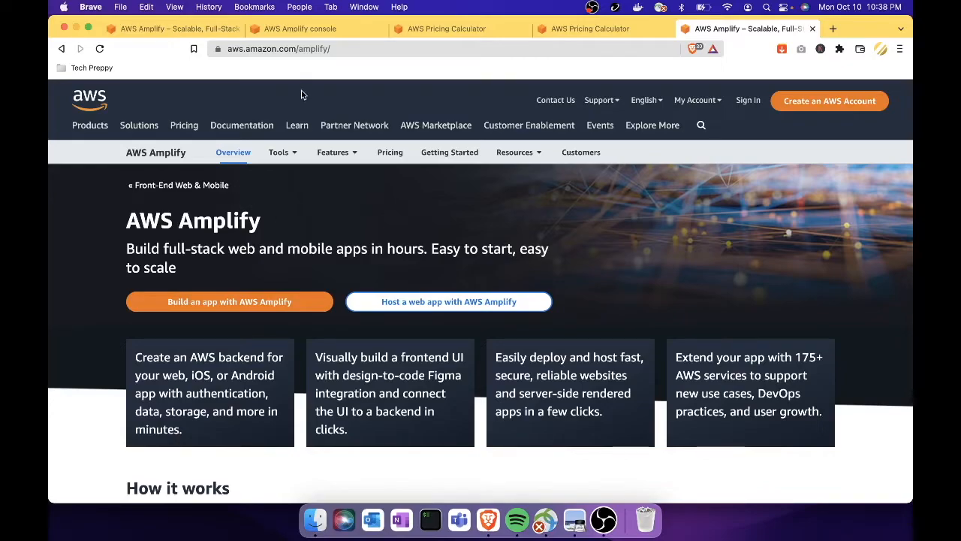
- In the Amazon EC2 pricing estimate, set the minimum memory requirement to 8 GiB and review the lowest-cost instance
left_click(435, 29)
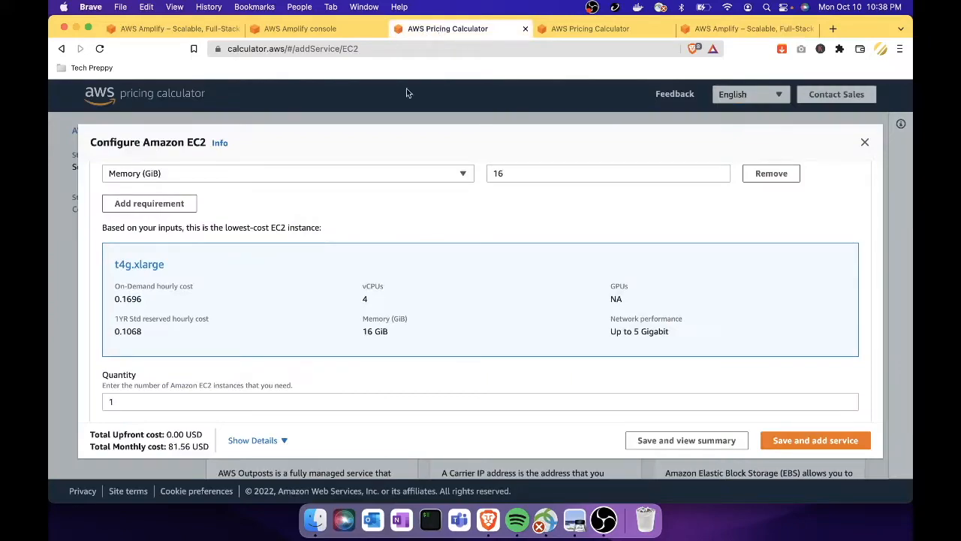
scroll(345, 206, "up", 5)
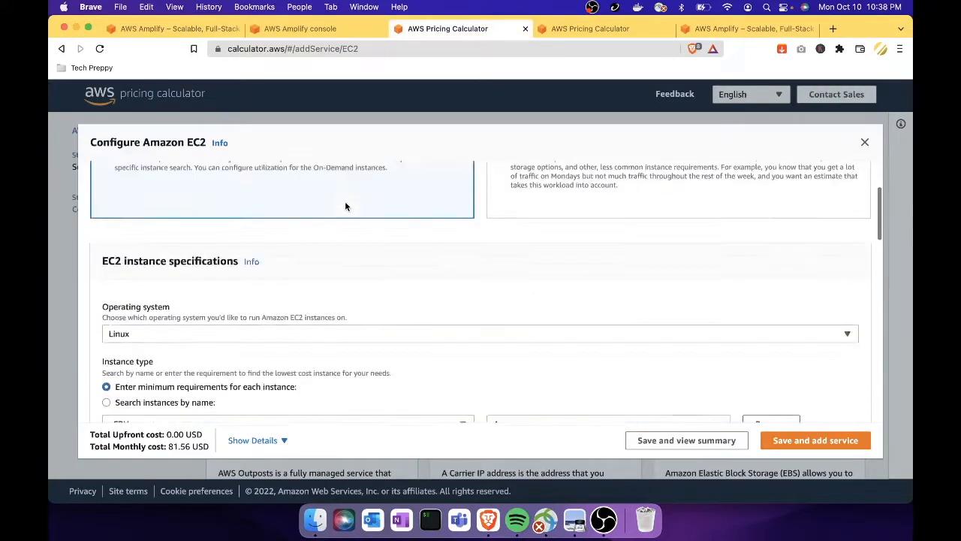
scroll(345, 206, "up", 3)
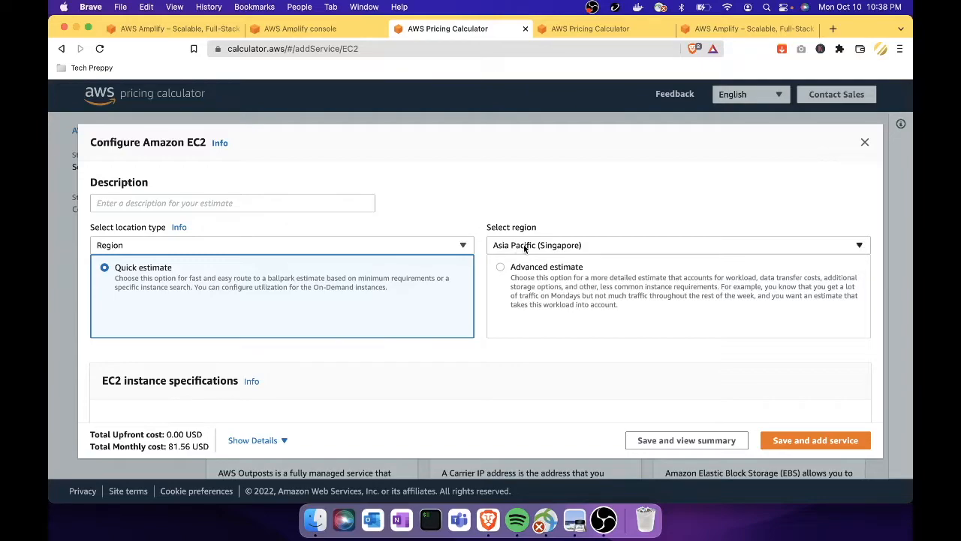
scroll(510, 284, "down", 4)
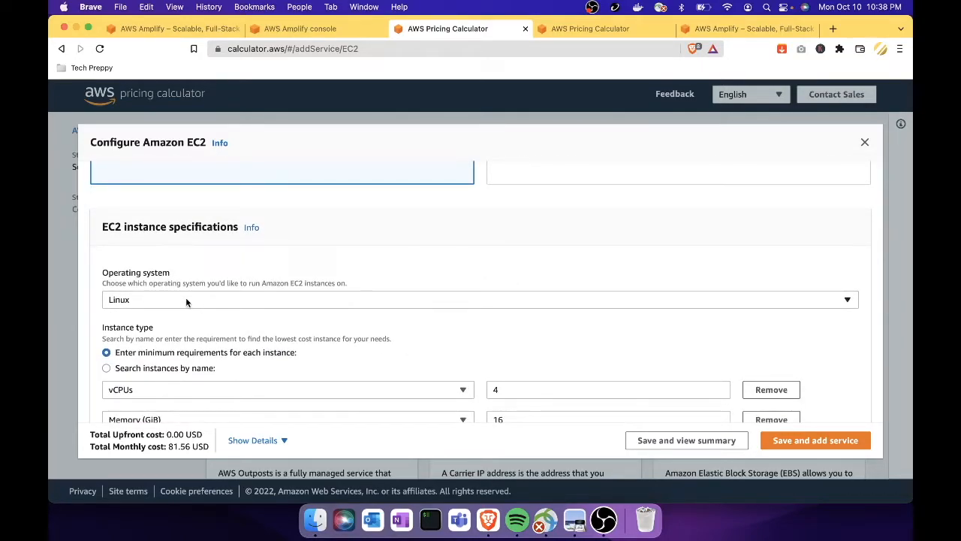
scroll(186, 302, "down", 3)
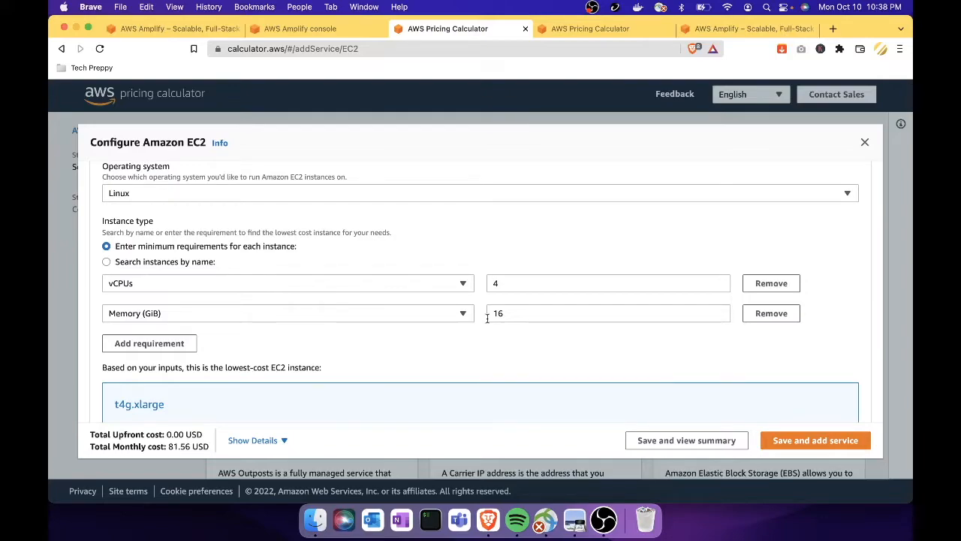
left_click_drag(519, 313, 465, 314)
type("8")
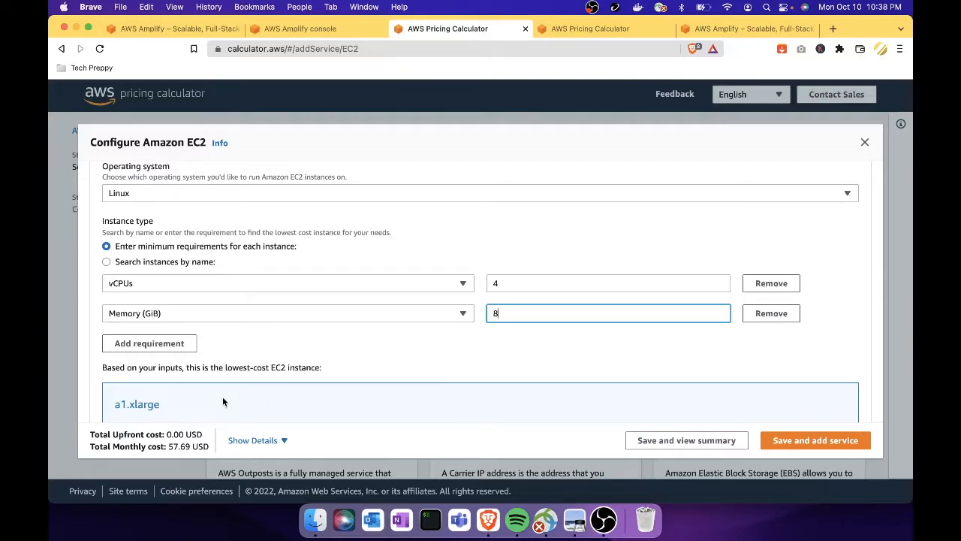
scroll(214, 406, "down", 1)
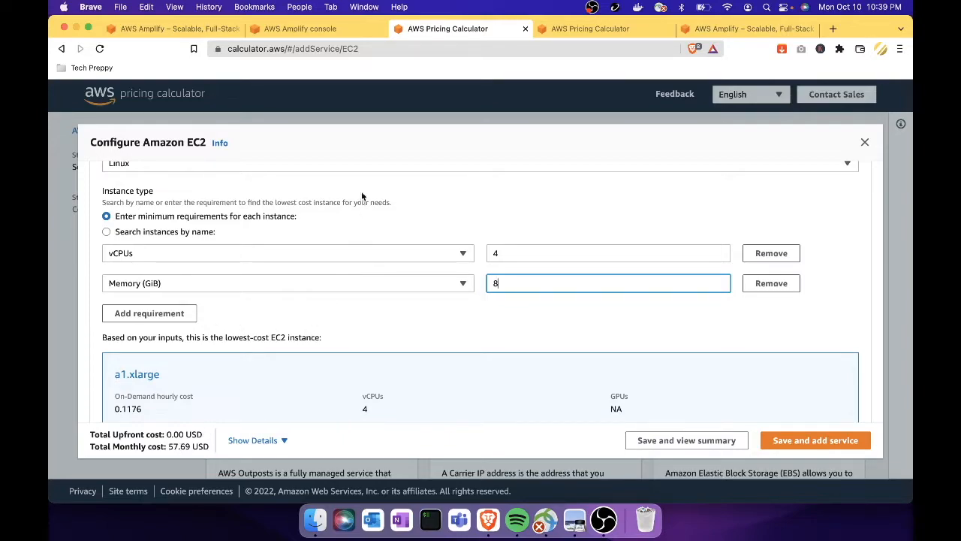
- Examine the AWS Amplify pricing estimate's region, build minutes, data stored, data served and monthly cost, and return to the EC2 estimate
left_click(325, 33)
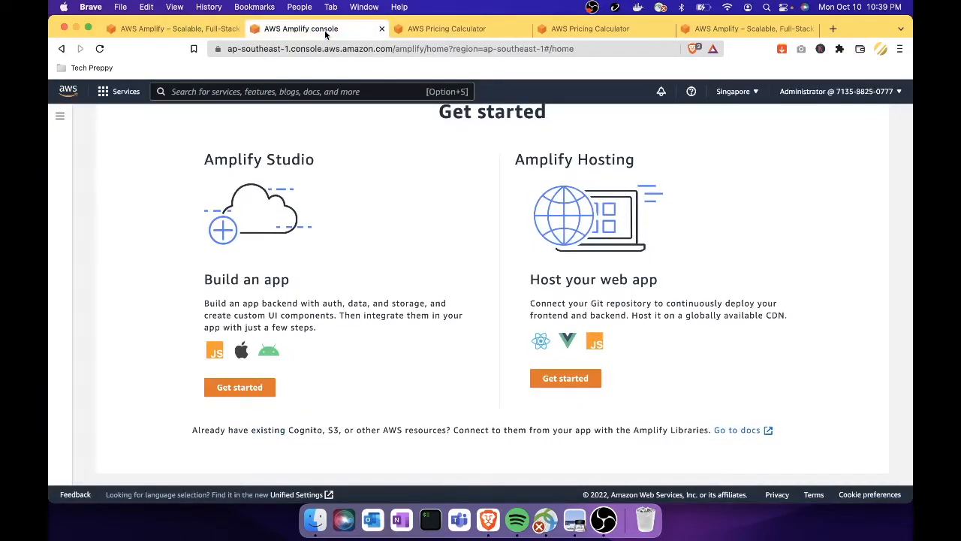
left_click(566, 31)
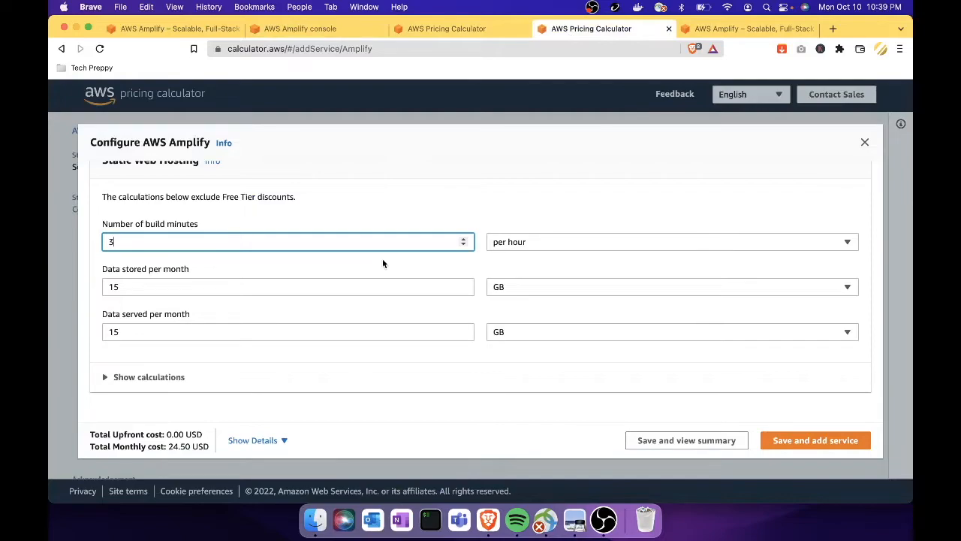
scroll(382, 263, "up", 4)
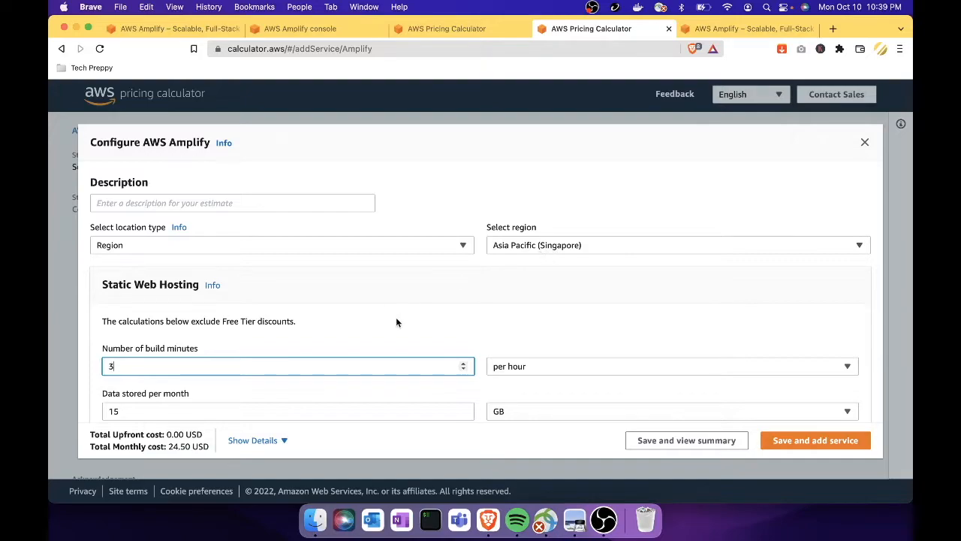
scroll(396, 322, "down", 3)
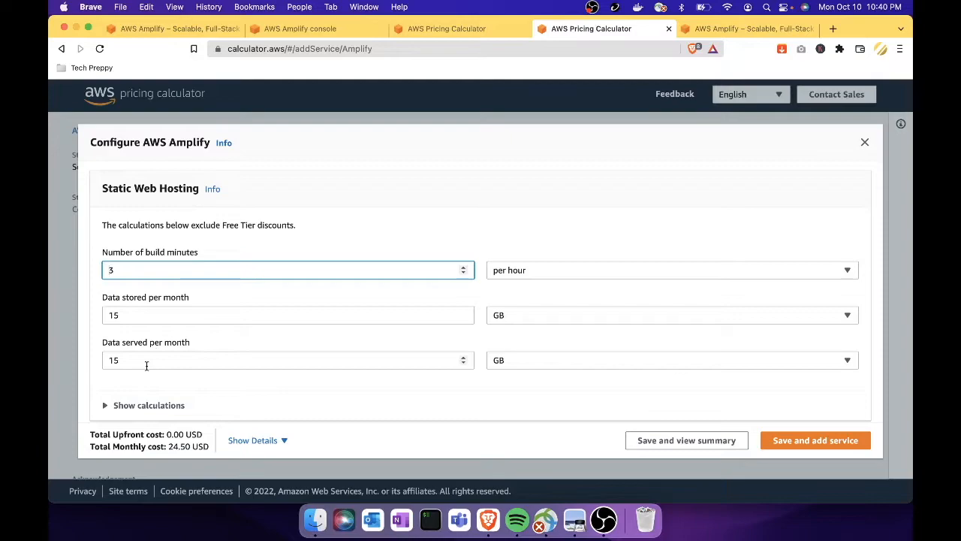
scroll(148, 365, "down", 2)
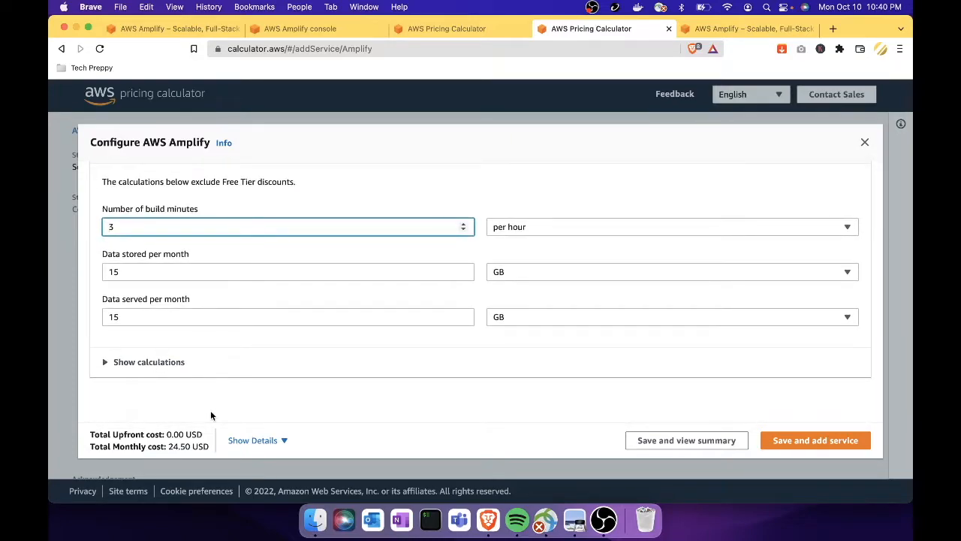
scroll(210, 415, "up", 1)
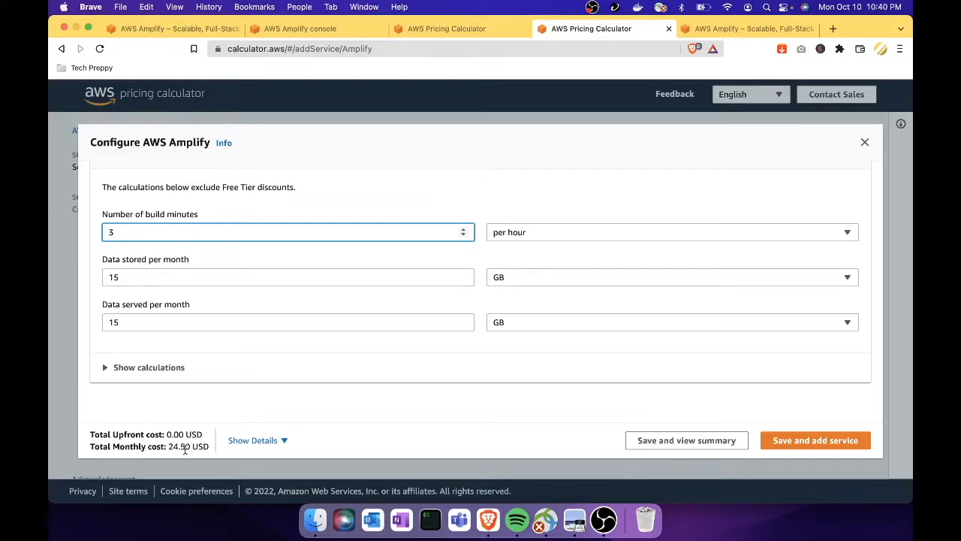
left_click(464, 30)
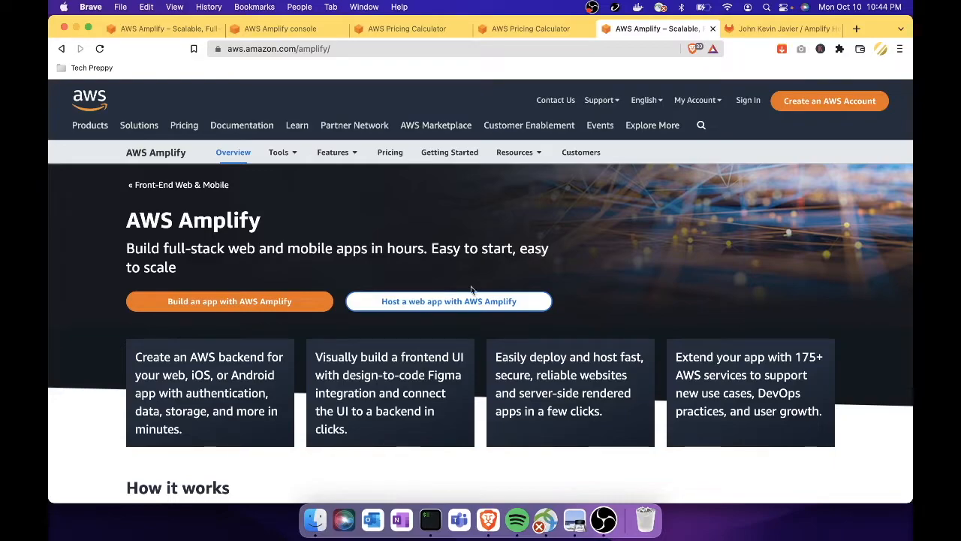
- Switch to the Terminal
left_click(432, 513)
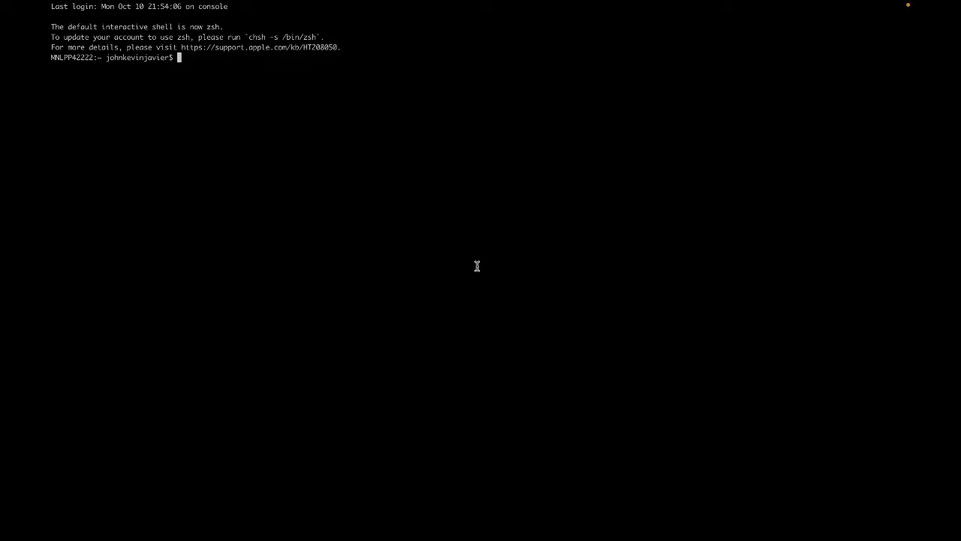
type("yarn sta")
key("BackSpace")
key("BackSpace")
key("BackSpace")
key("BackSpace")
key("BackSpace")
key("BackSpace")
key("BackSpace")
key("BackSpace")
- Clear the terminal screen and enter the command "yarn create react-app amplify-hosted-app"
type("clear")
key("Return")
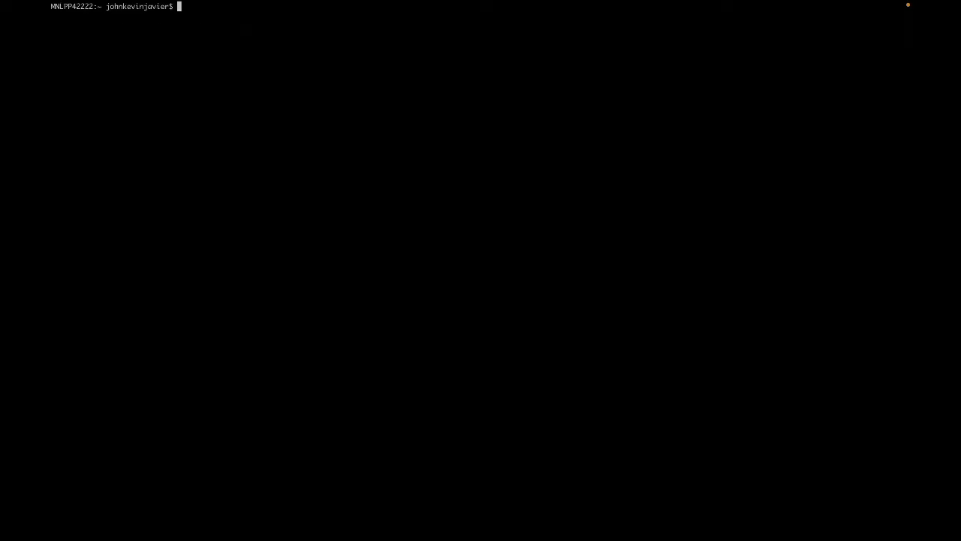
type("yarn create react-app")
type("amplify")
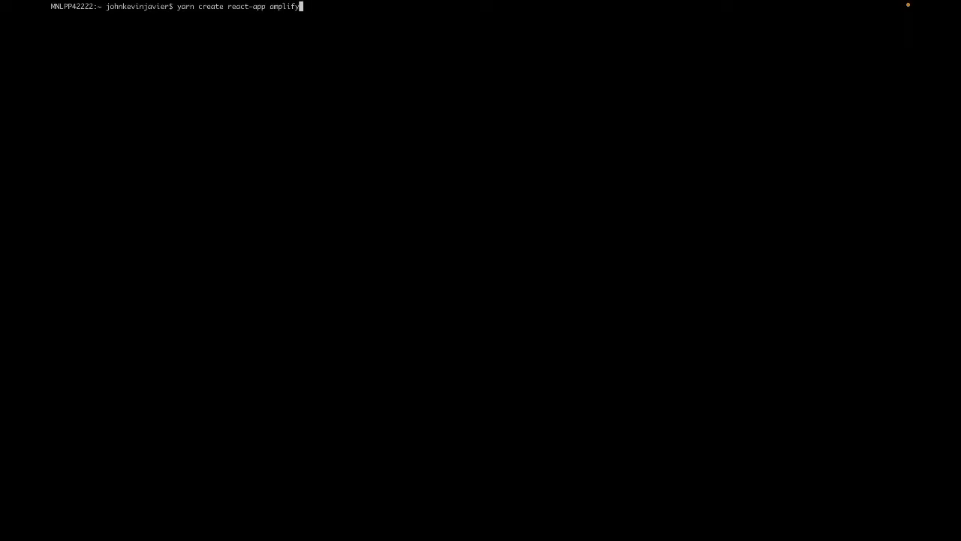
type("-hosted-app")
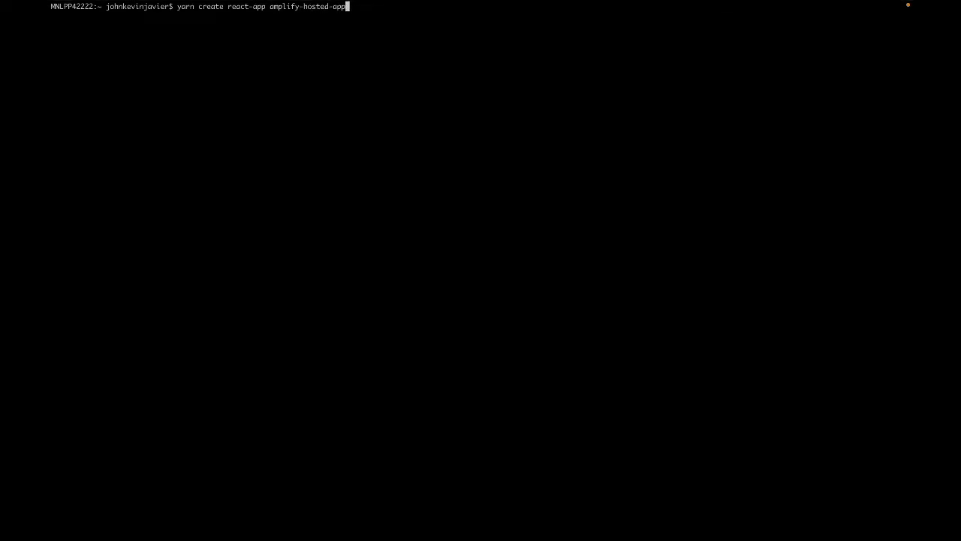
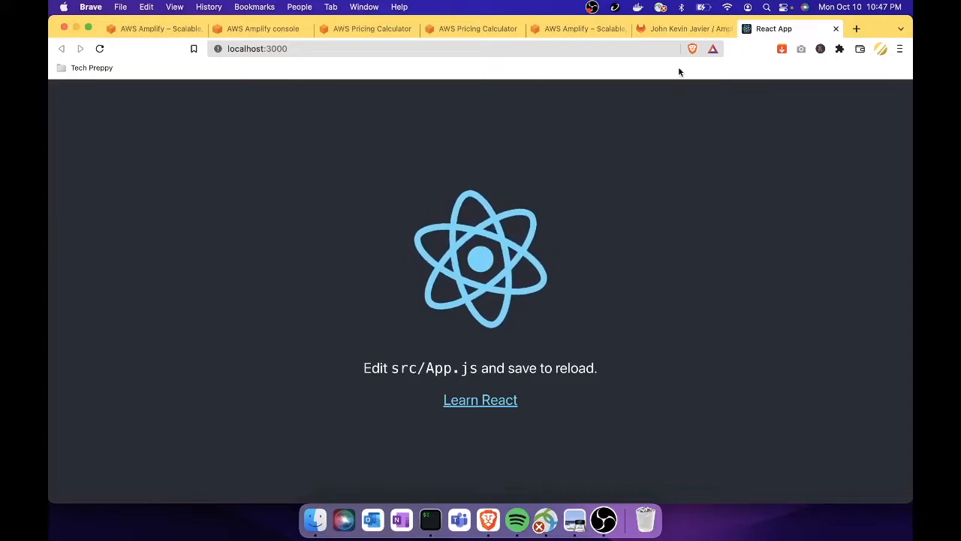
- Start hosting a new web app in the AWS Amplify console with GitLab as the source code provider
left_click(687, 30)
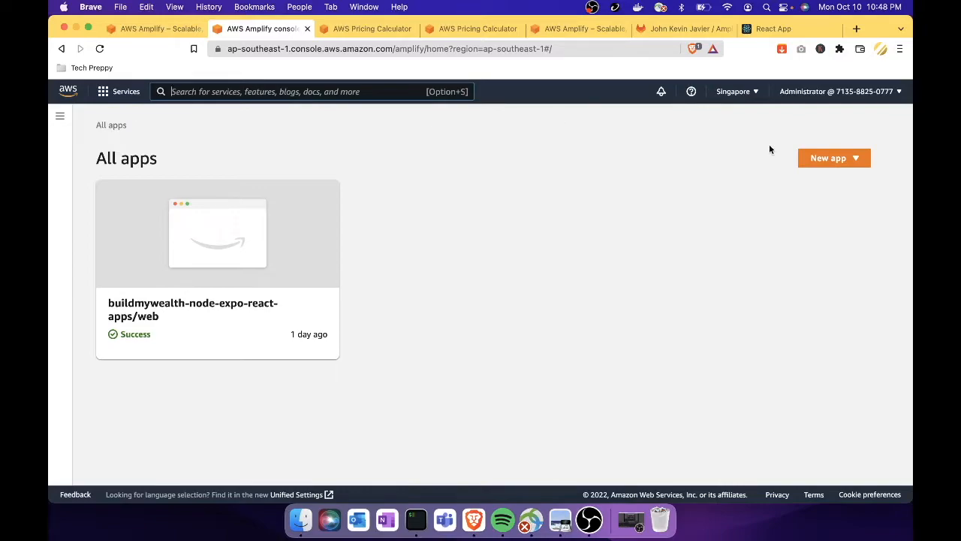
left_click(853, 165)
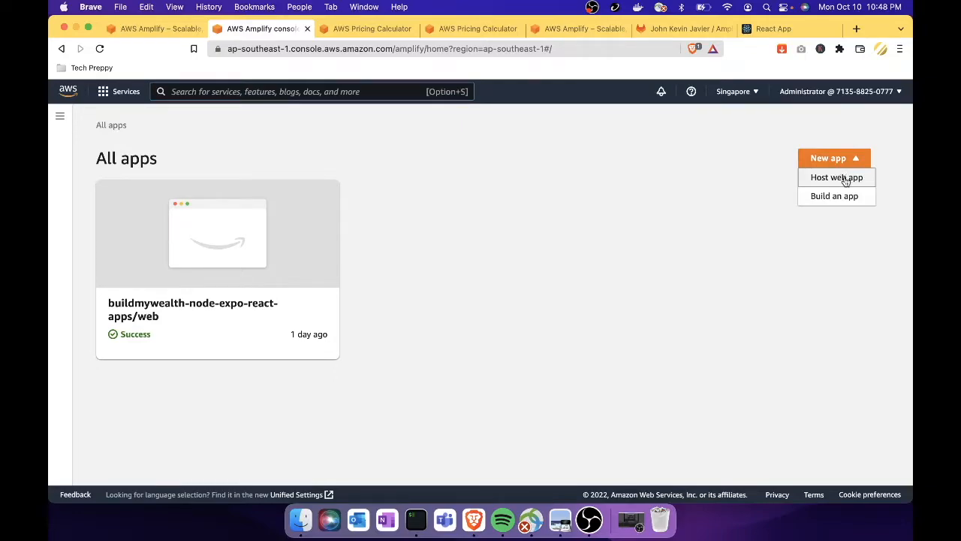
left_click(845, 182)
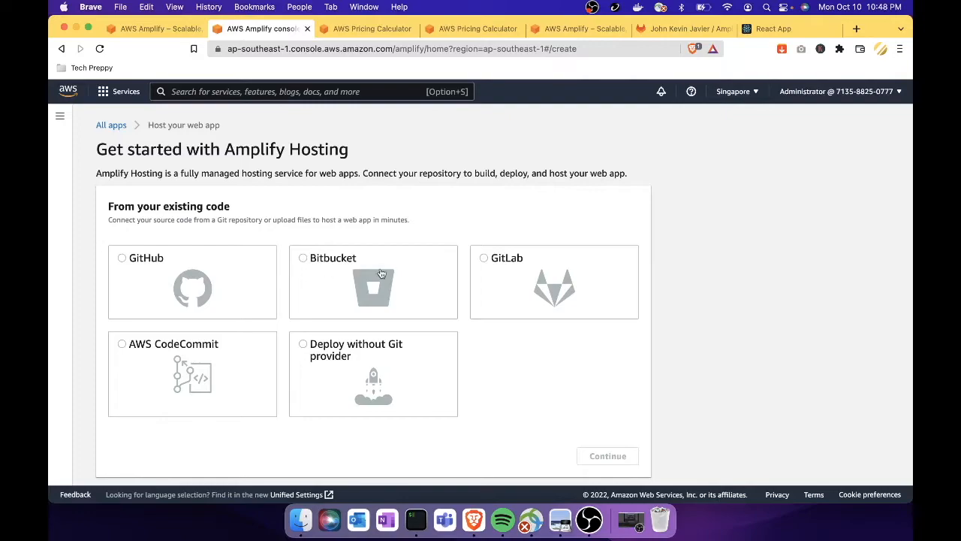
left_click(488, 277)
scroll(555, 413, "down", 1)
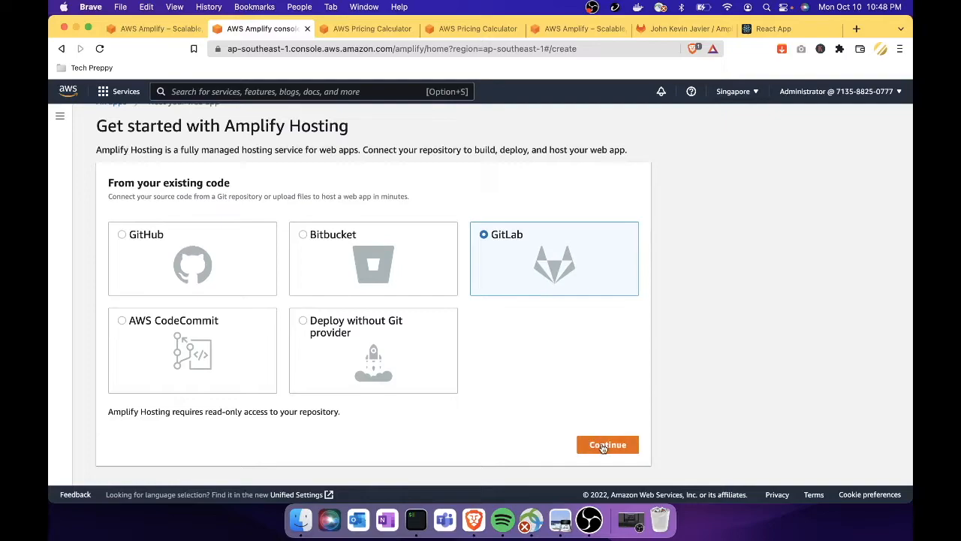
left_click(603, 445)
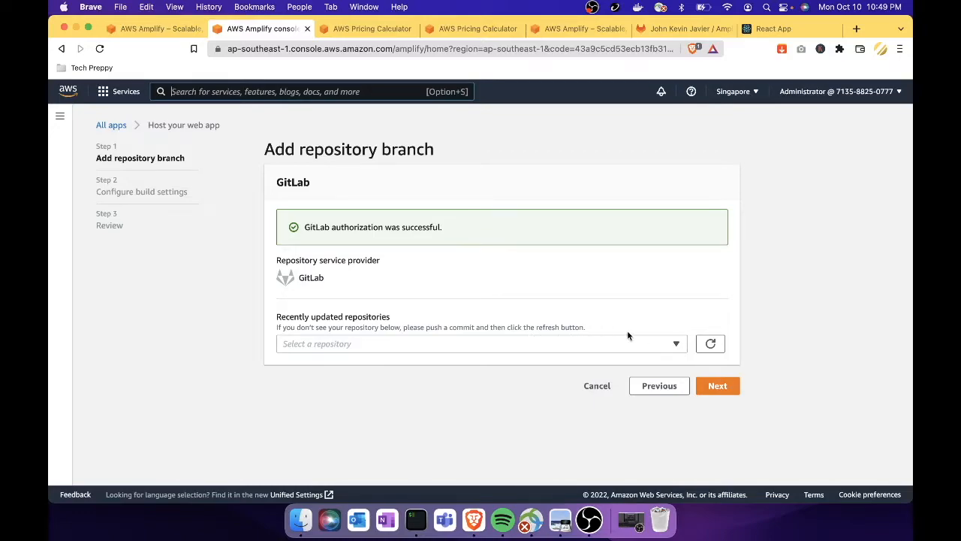
- Connect the amplify-hosted-app repository with its main branch and proceed to the build settings
left_click(674, 344)
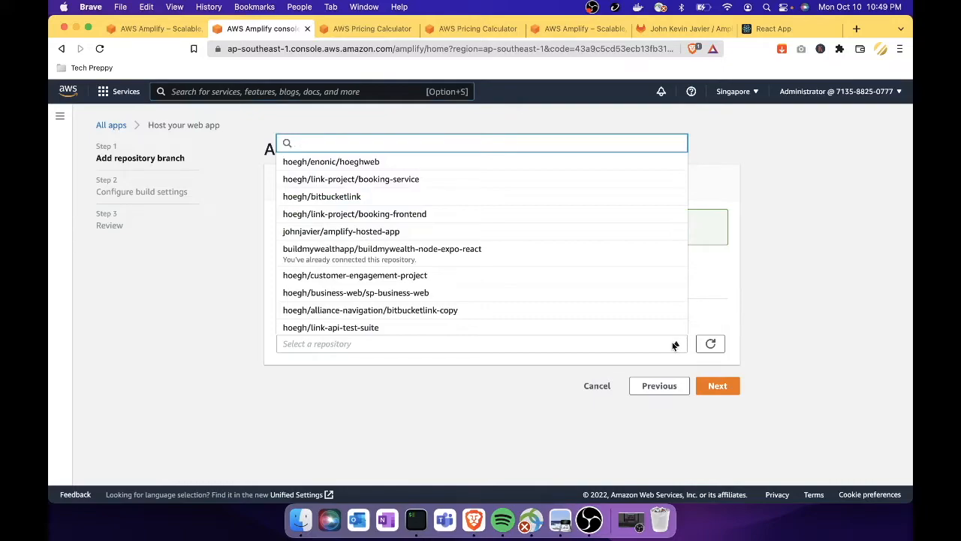
left_click(623, 231)
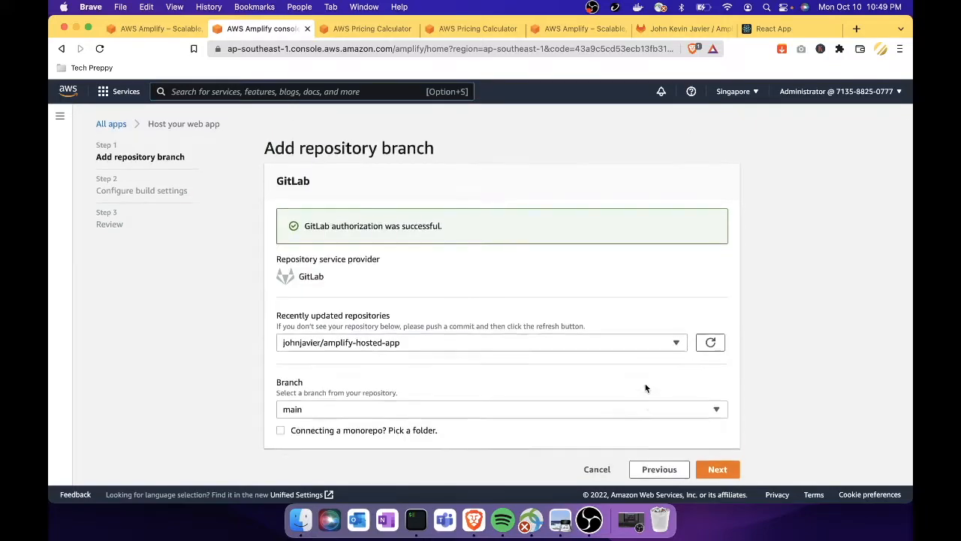
scroll(646, 388, "down", 1)
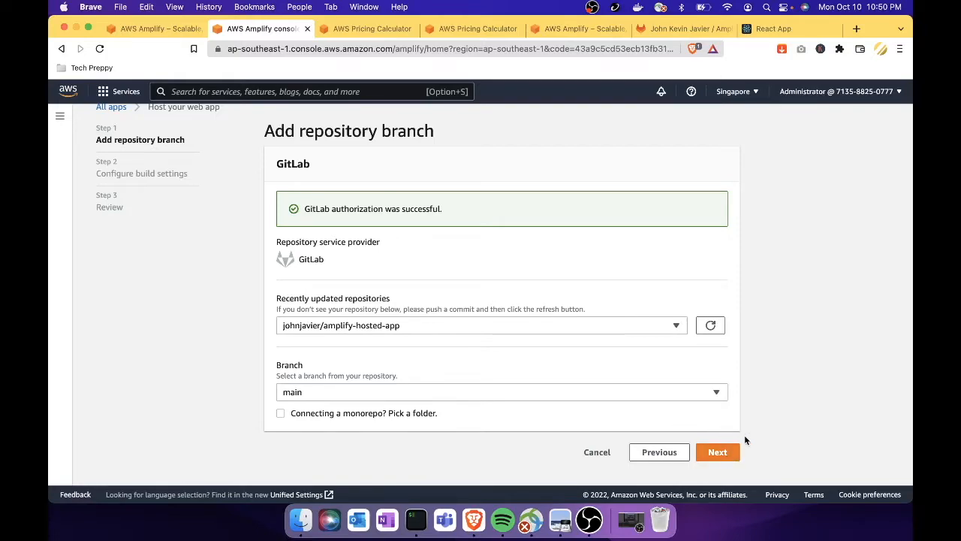
left_click(719, 452)
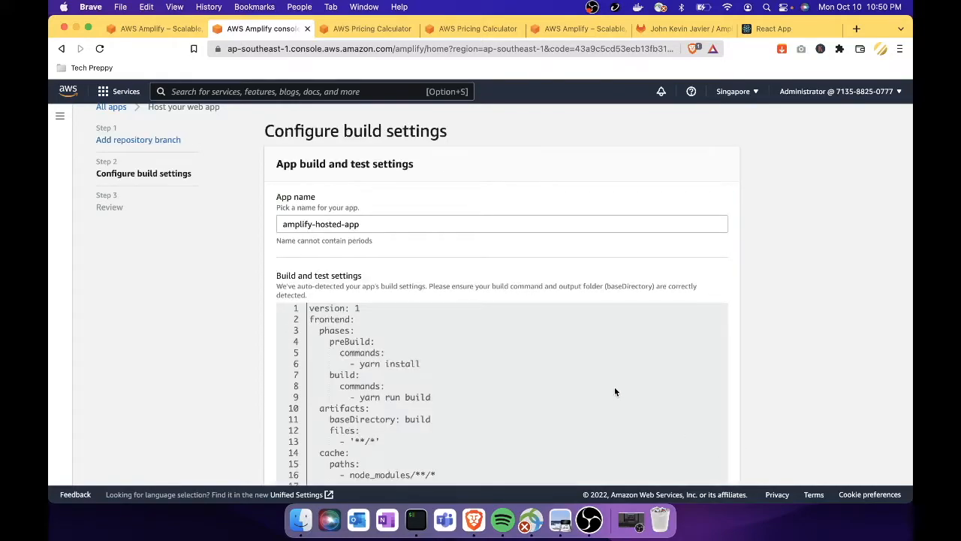
- Review the app name and build settings, open the build commands for editing and save them as they are
scroll(614, 391, "down", 2)
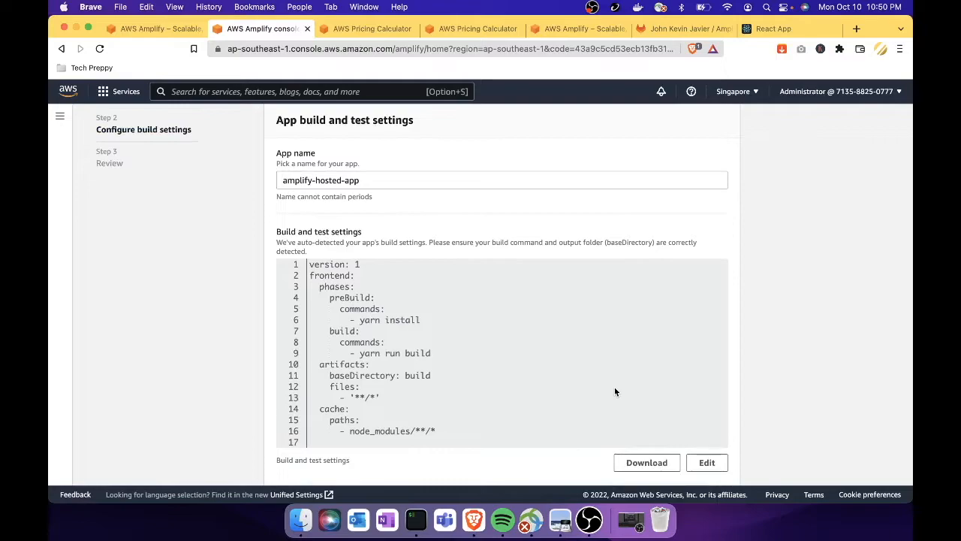
scroll(614, 391, "up", 2)
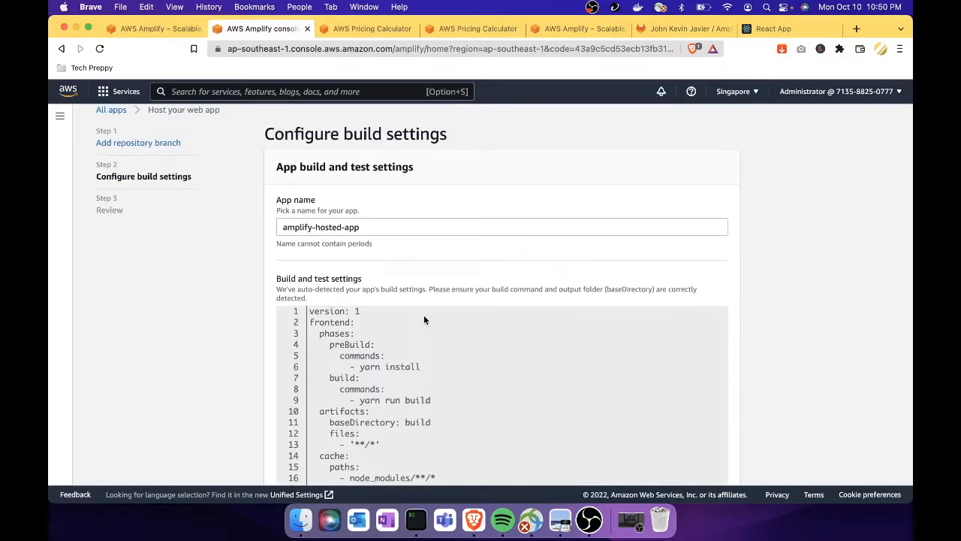
scroll(424, 320, "down", 2)
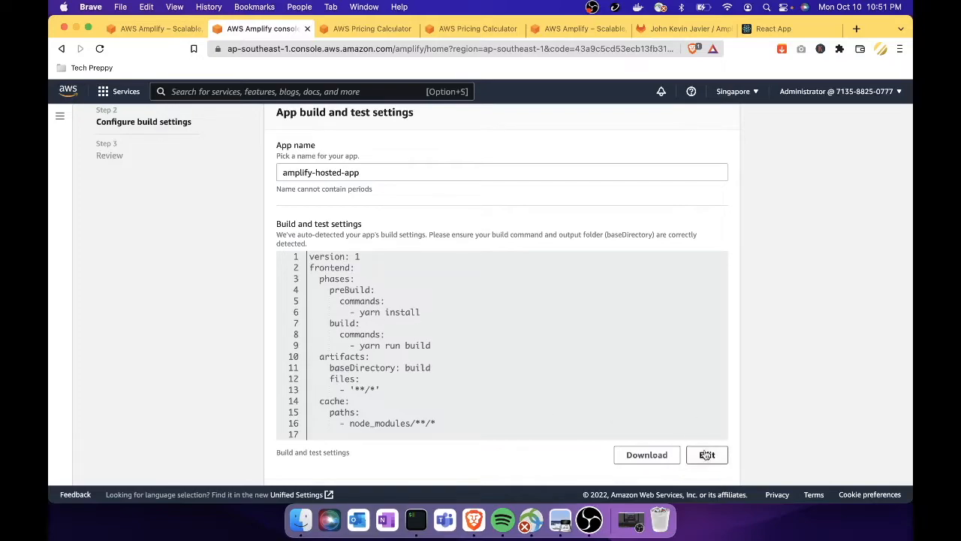
left_click(705, 452)
left_click(310, 230)
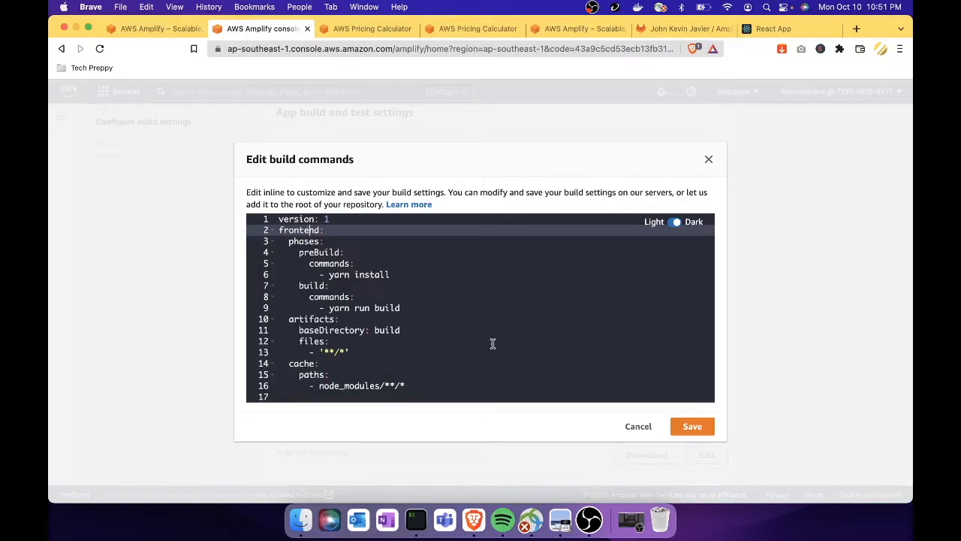
left_click(692, 426)
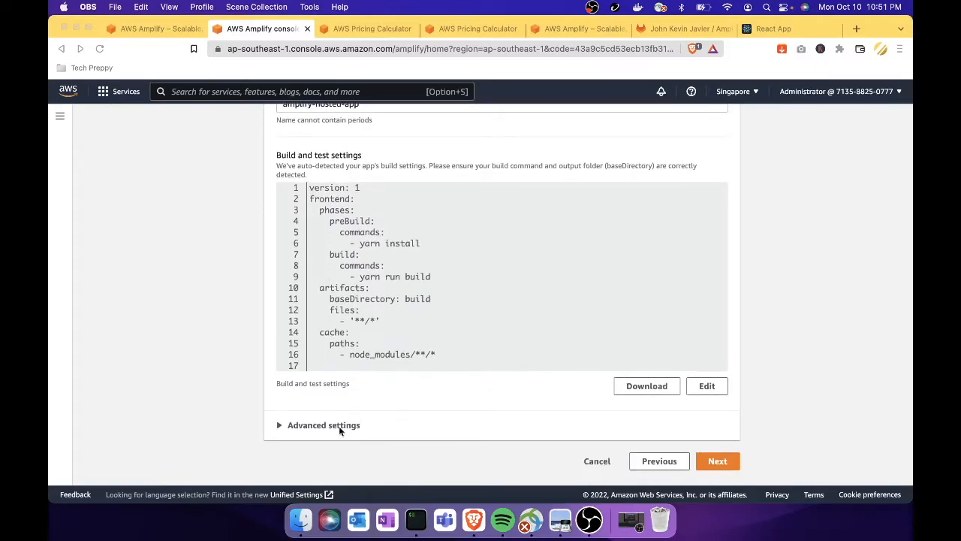
- Expand the advanced build settings and examine the build image, environment variables and live package update options
left_click(328, 425)
scroll(330, 425, "down", 5)
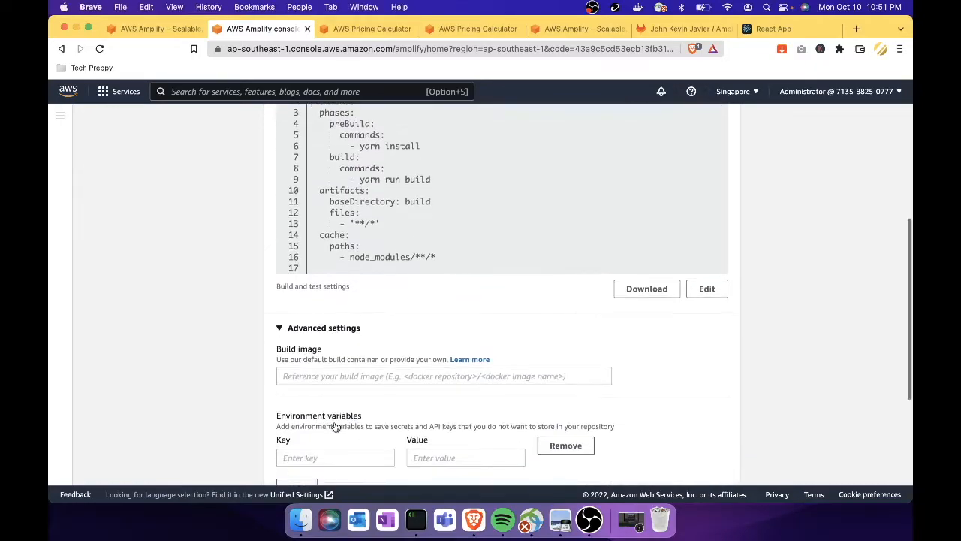
scroll(334, 422, "down", 2)
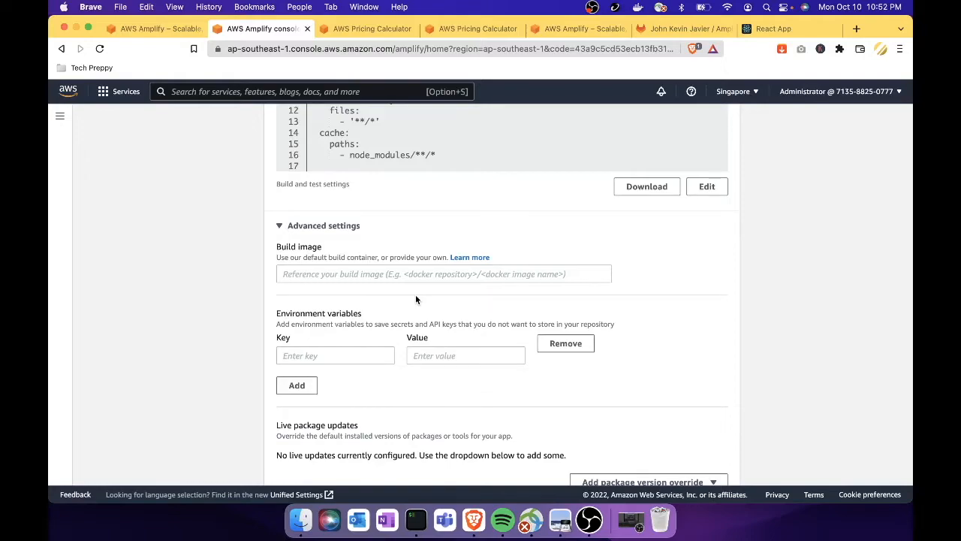
- Examine the build image field and the environment variable key field in the advanced settings, leaving both empty
left_click(459, 275)
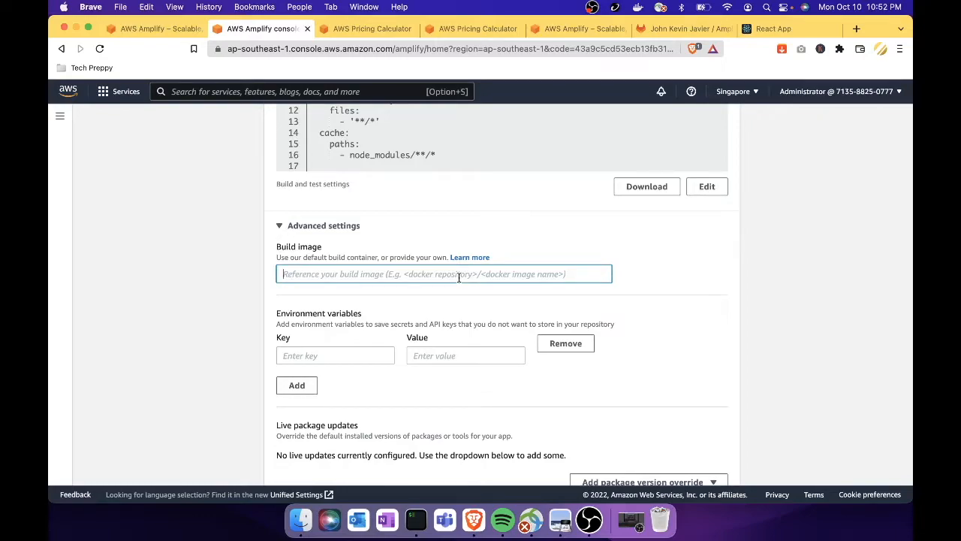
left_click(212, 304)
scroll(212, 304, "down", 2)
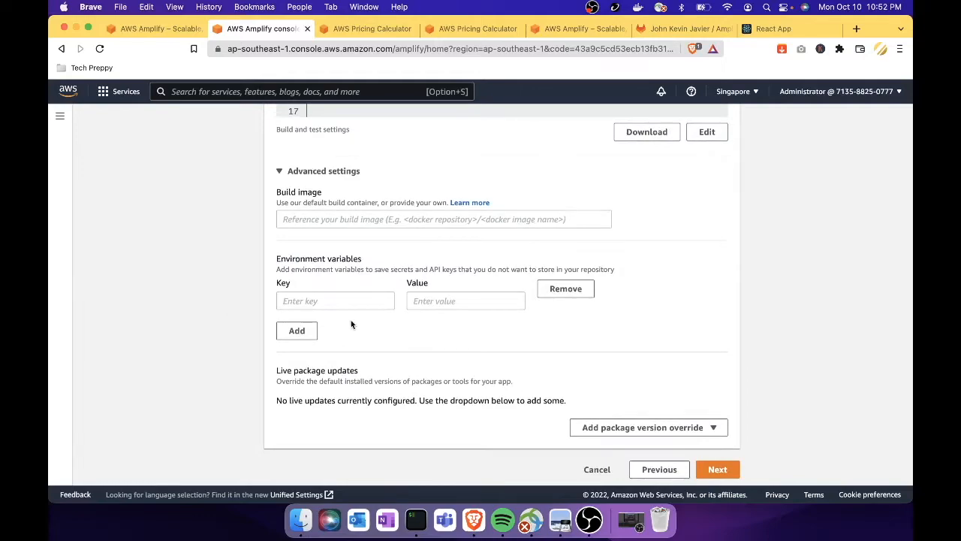
left_click(364, 301)
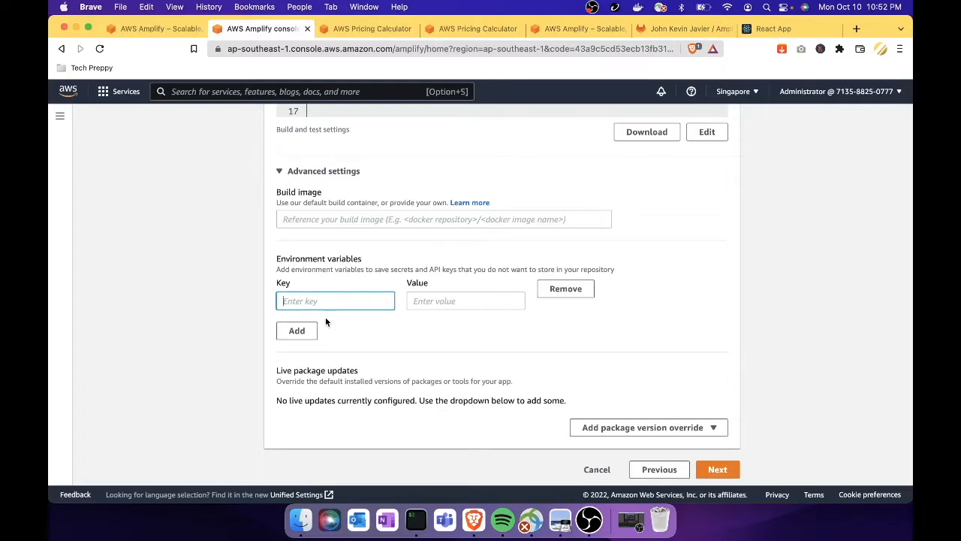
scroll(378, 369, "down", 1)
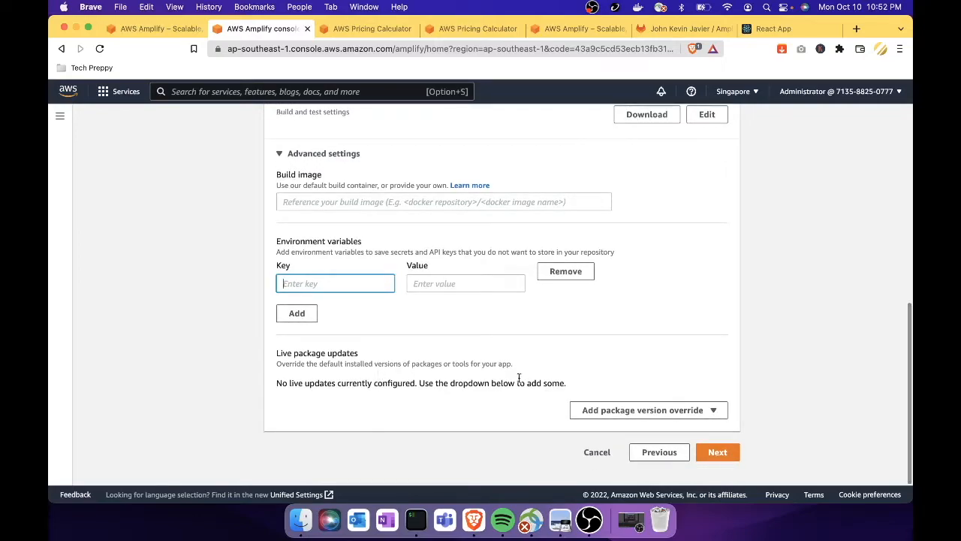
- Try a Node.js package version override set to 16 under live package updates, and remove it again
left_click(654, 413)
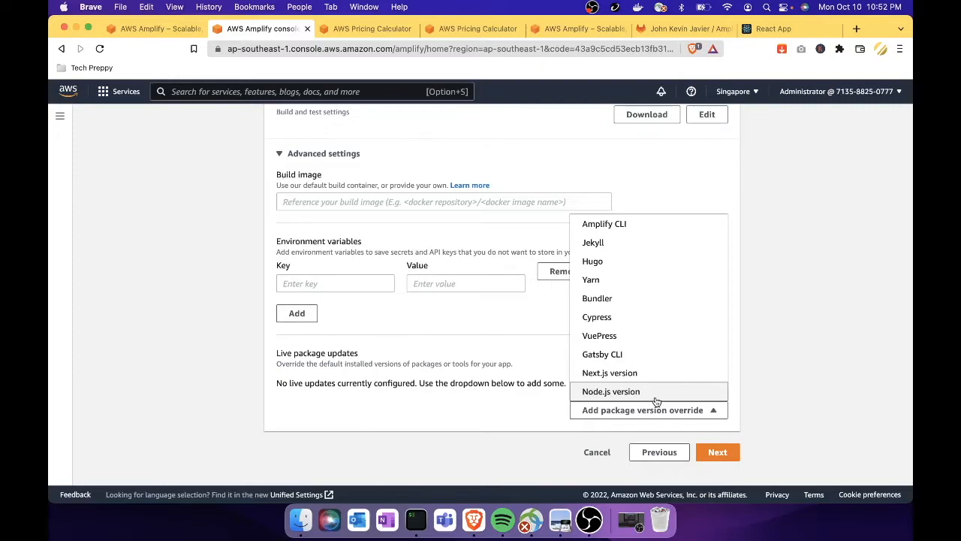
left_click(660, 393)
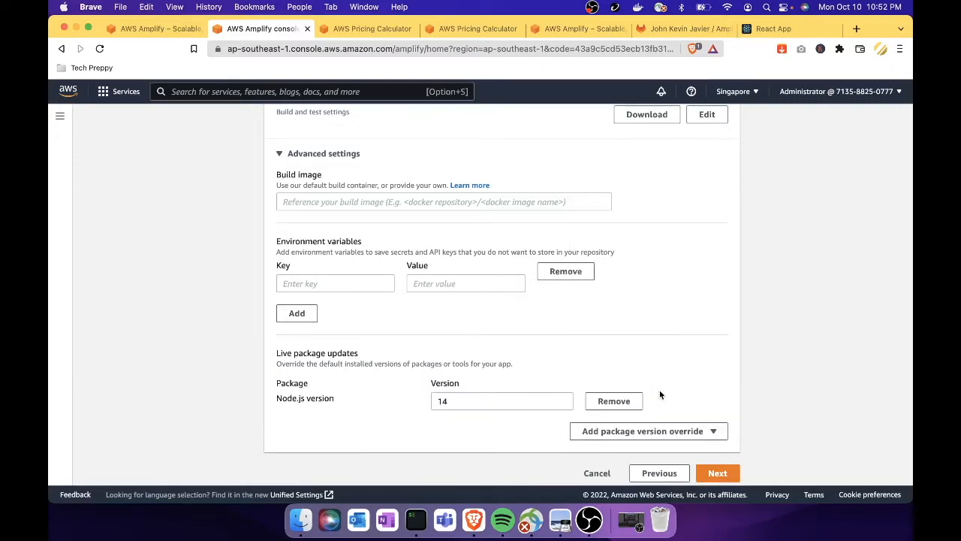
scroll(463, 383, "down", 1)
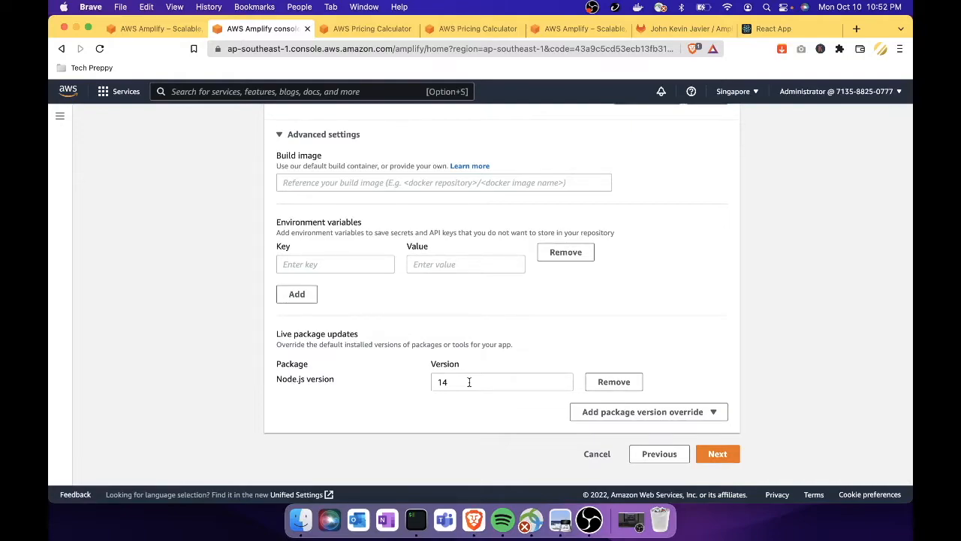
left_click_drag(467, 382, 391, 383)
type("16")
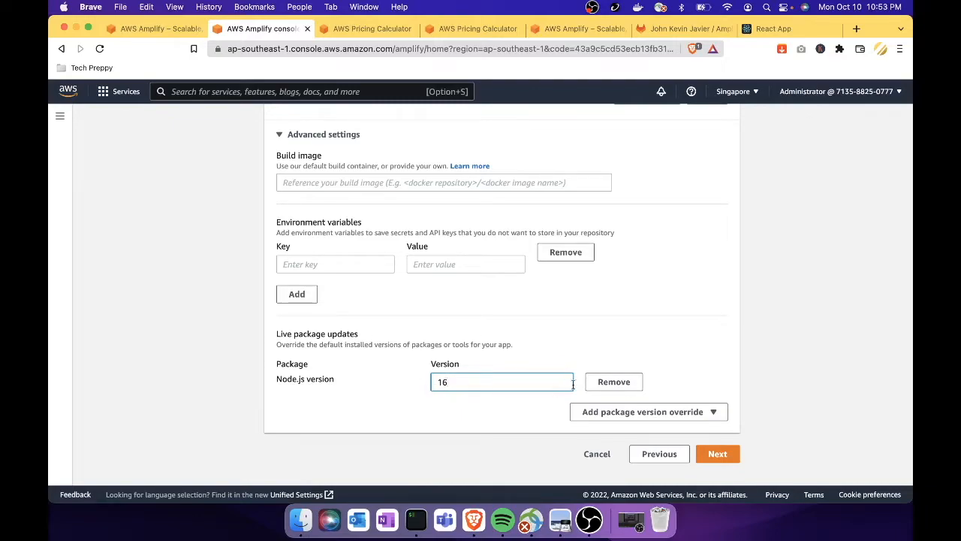
left_click(599, 383)
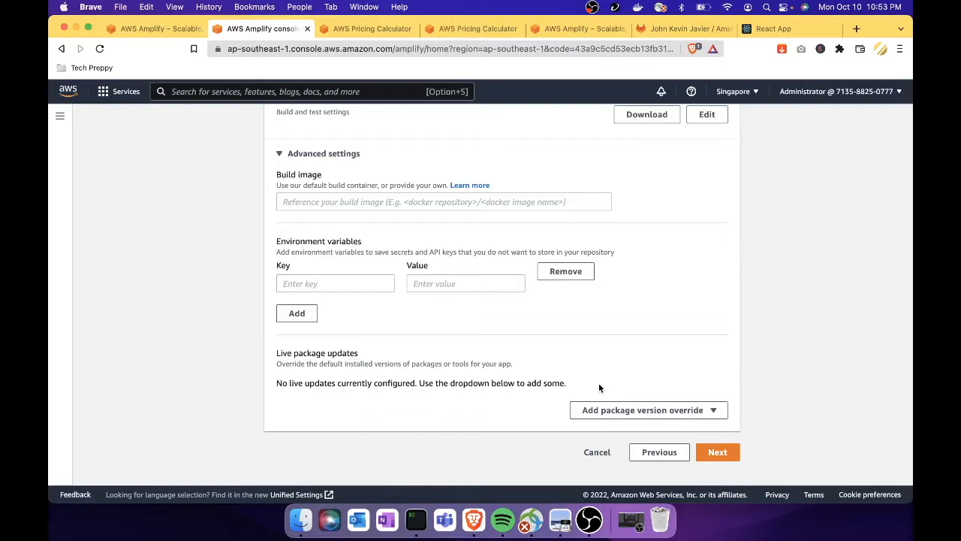
- Accept the build settings and proceed to the review of the hosting setup
scroll(622, 397, "up", 2)
scroll(622, 399, "down", 2)
left_click(718, 451)
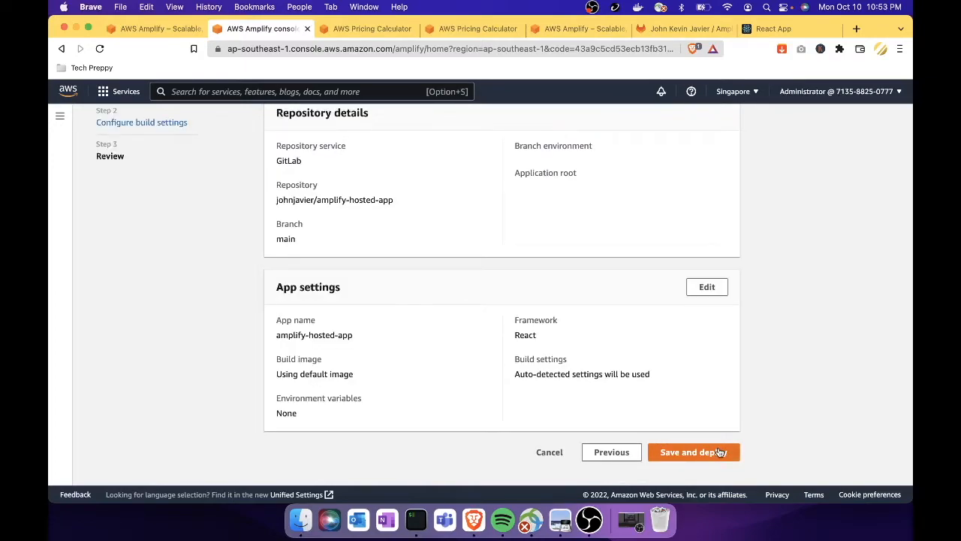
- Review the repository details and app settings, including the React framework, and save and deploy the app
scroll(684, 335, "up", 5)
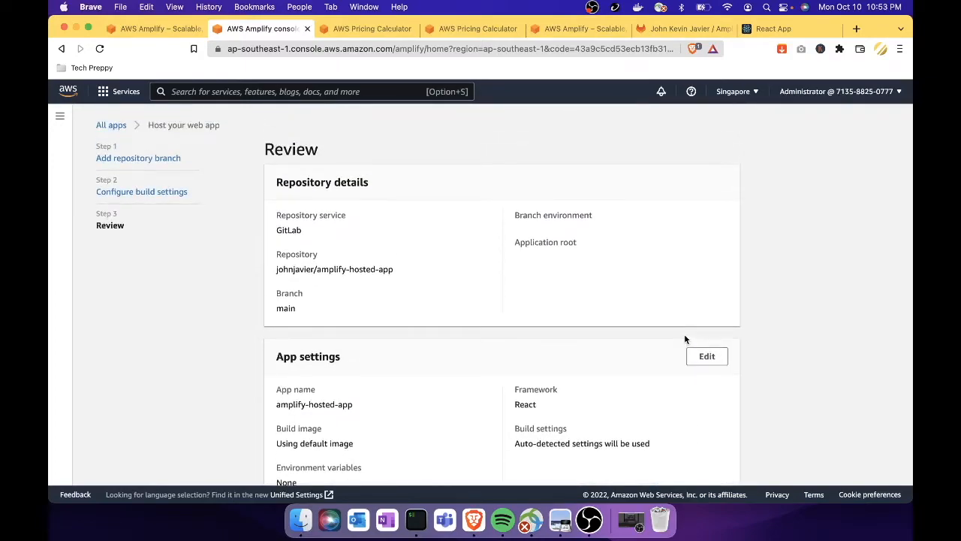
scroll(568, 356, "down", 2)
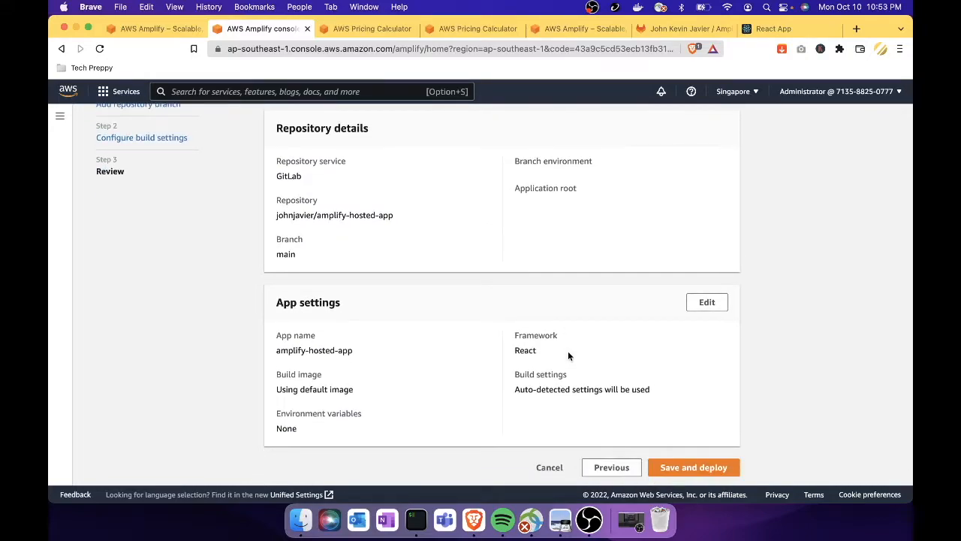
scroll(569, 356, "up", 2)
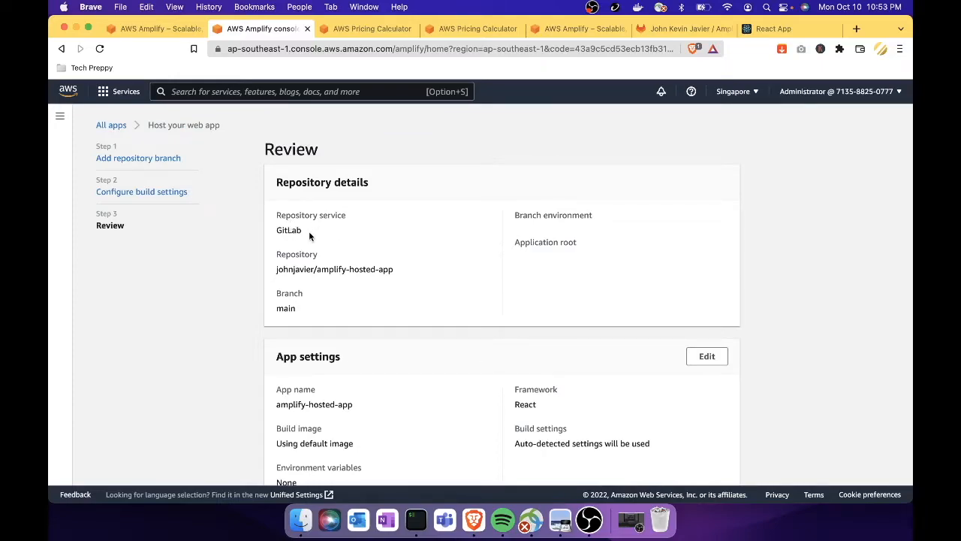
scroll(440, 338, "down", 2)
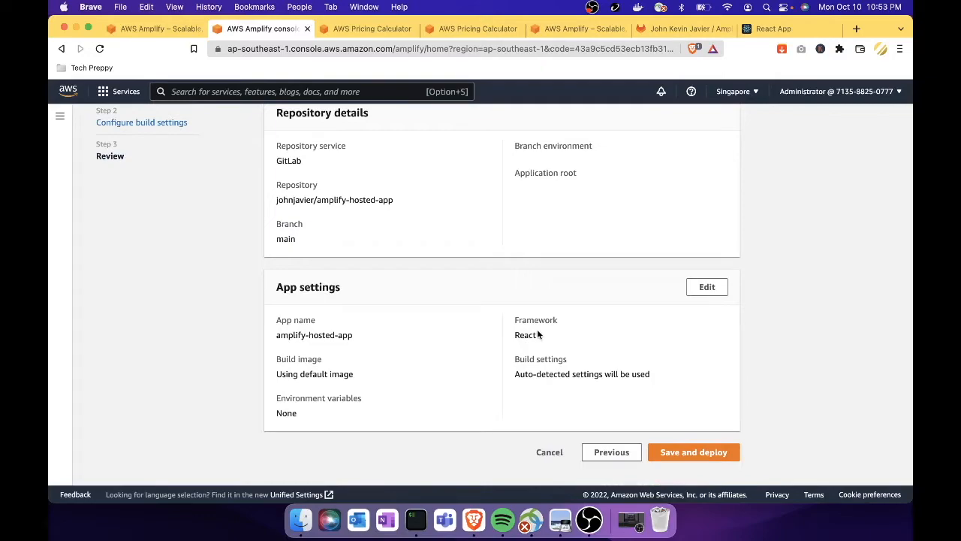
left_click_drag(517, 319, 555, 320)
left_click(531, 331)
left_click(705, 452)
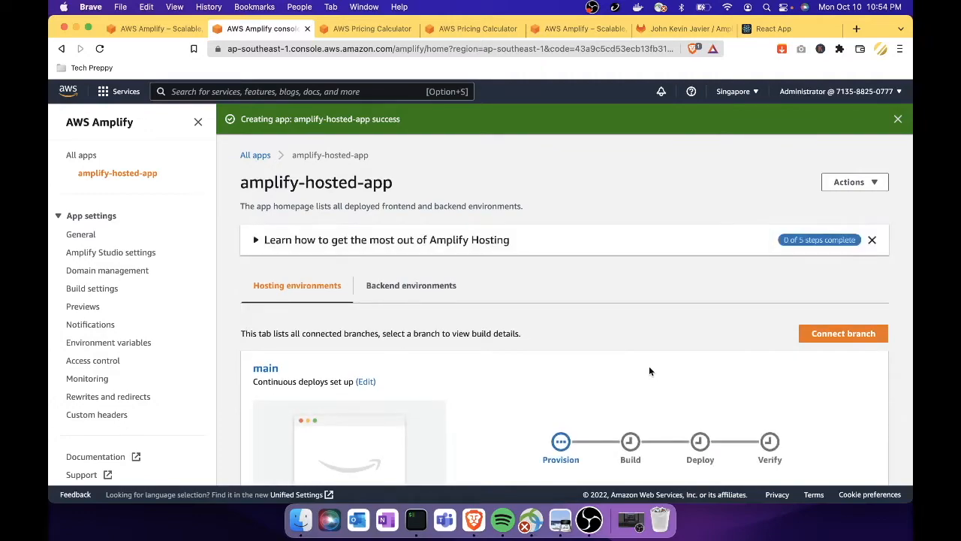
- Open the Provision stage of the main branch's deployment and examine its build environment description and Dockerfile contents
scroll(649, 370, "down", 3)
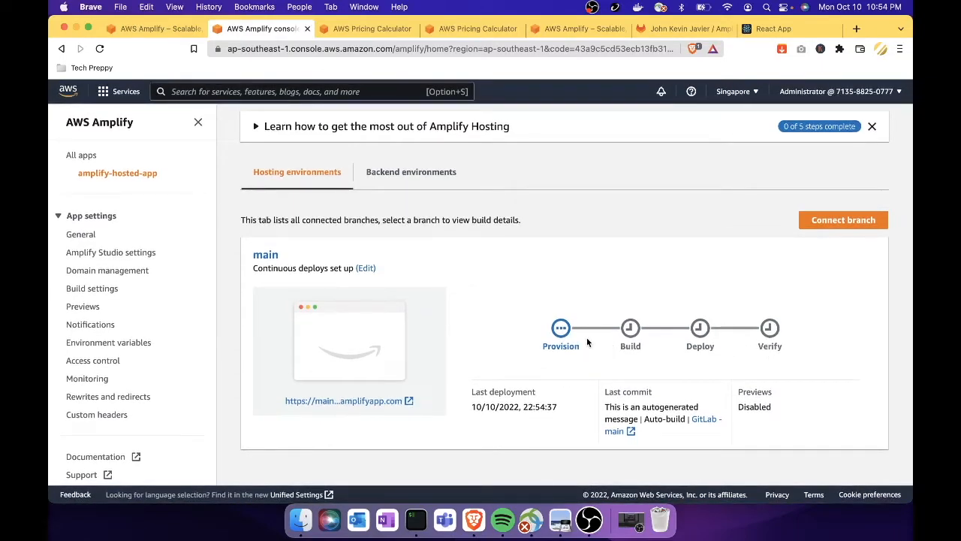
left_click(559, 330)
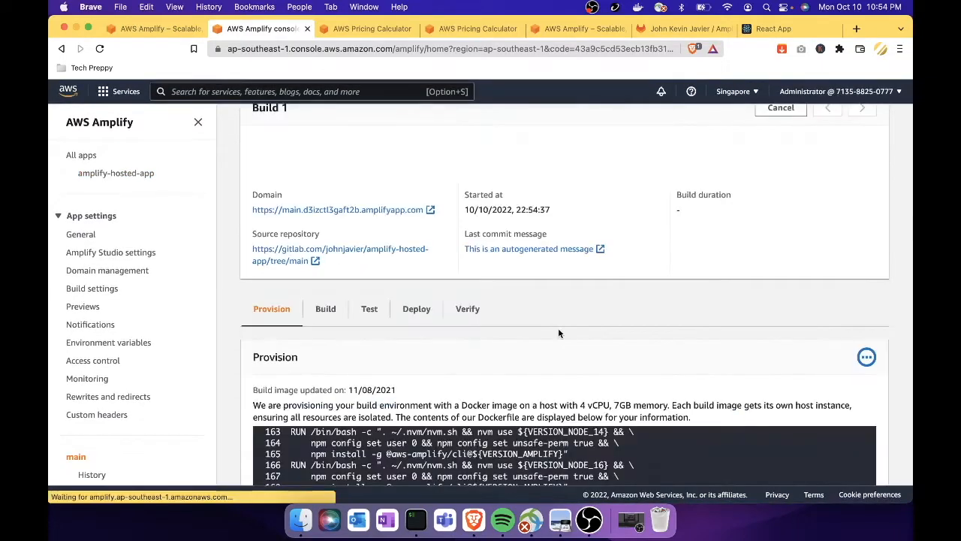
scroll(489, 339, "down", 3)
scroll(489, 344, "down", 3)
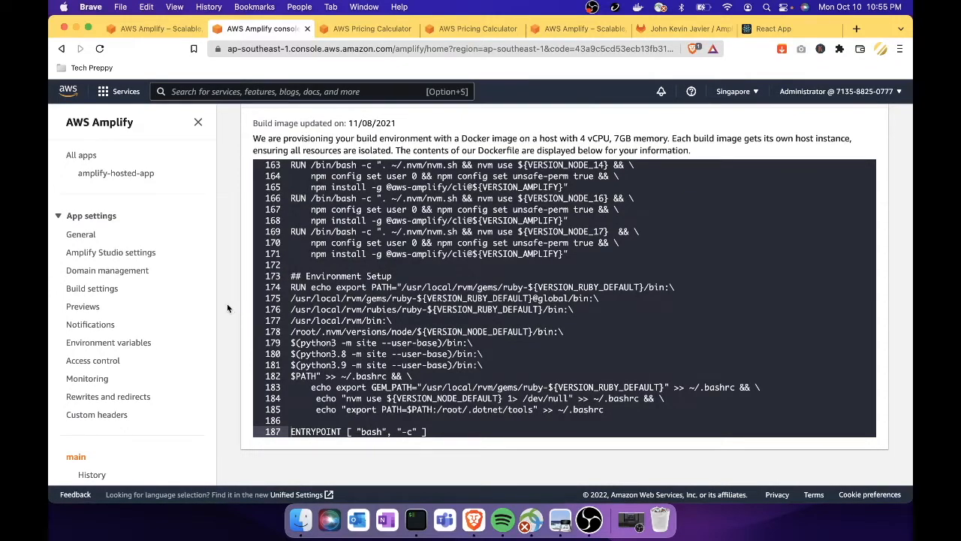
scroll(228, 307, "up", 1)
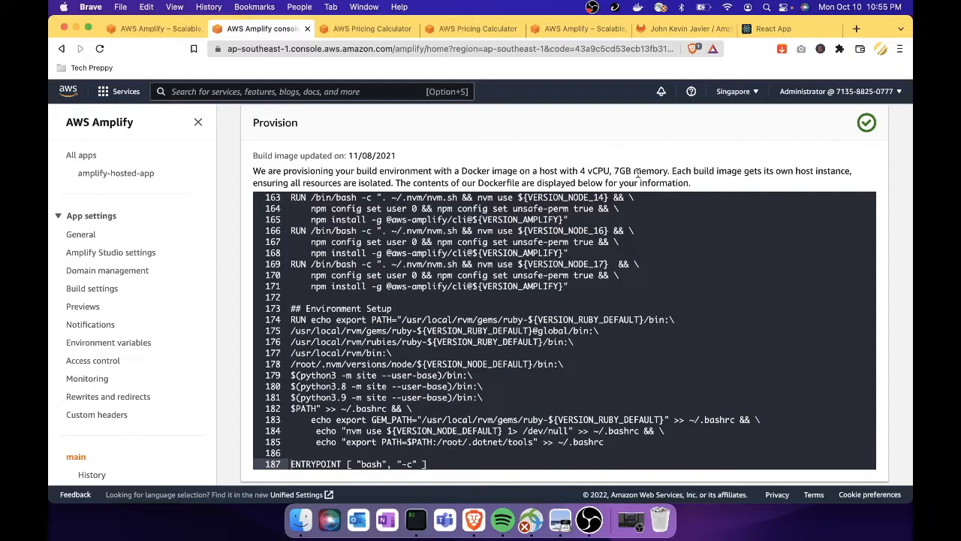
scroll(637, 172, "up", 5)
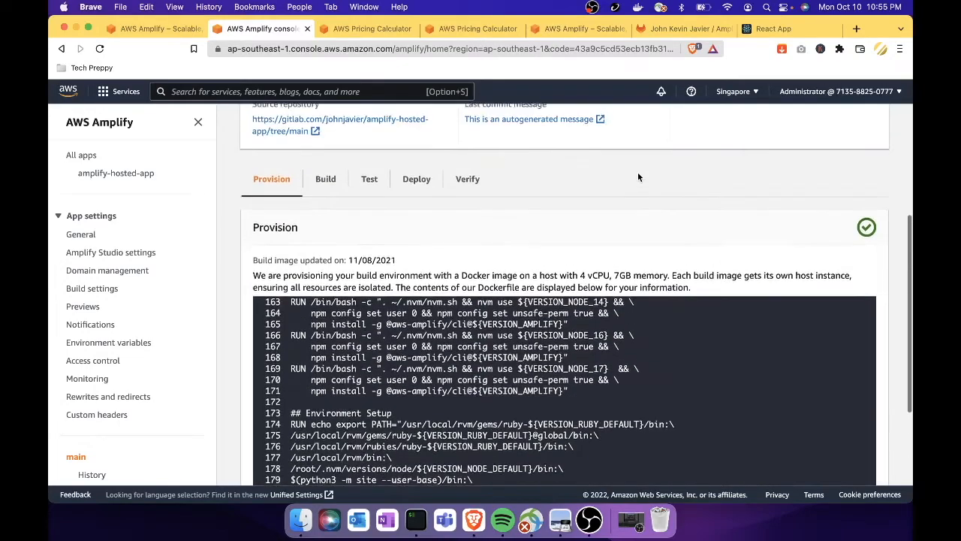
- Switch to the Build stage of the deployment, inspect the Backend log and collapse it
left_click(530, 154)
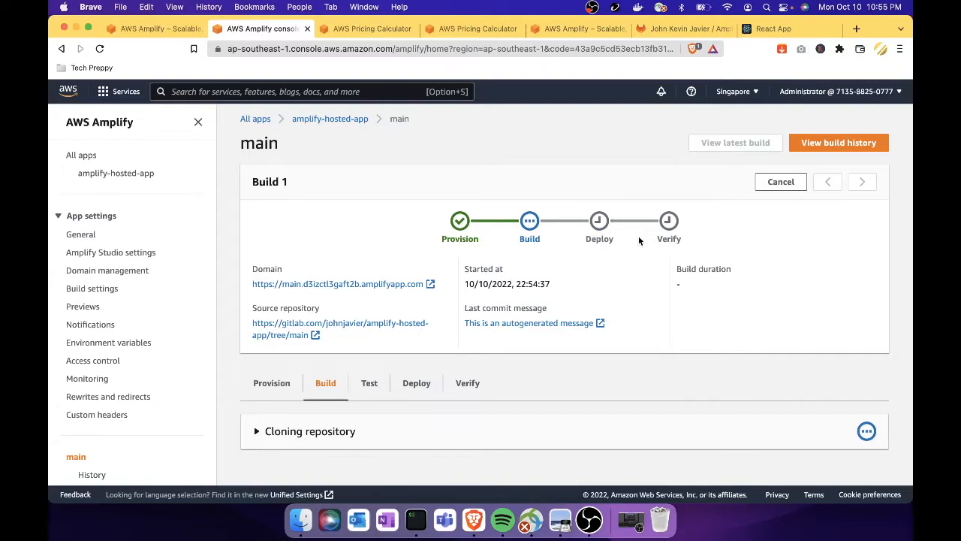
left_click(627, 519)
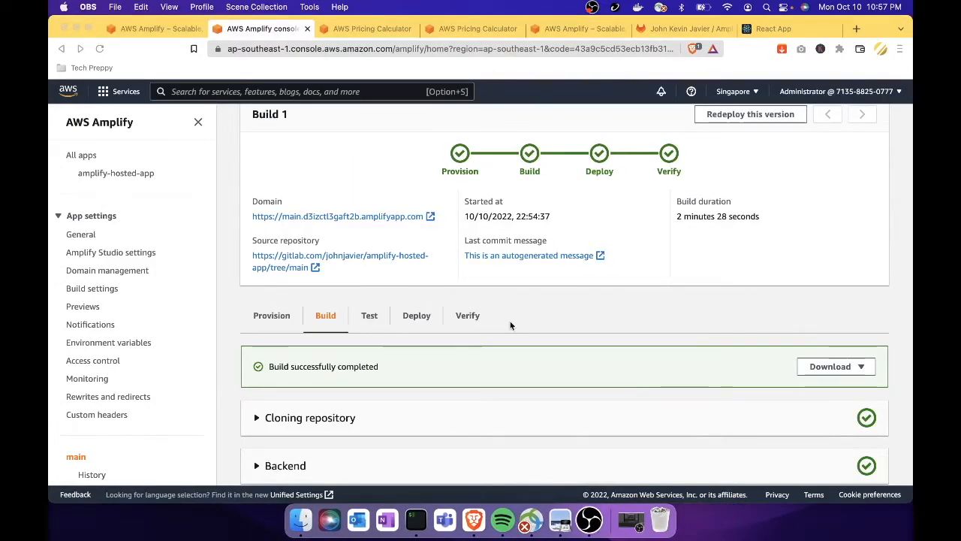
scroll(510, 325, "up", 1)
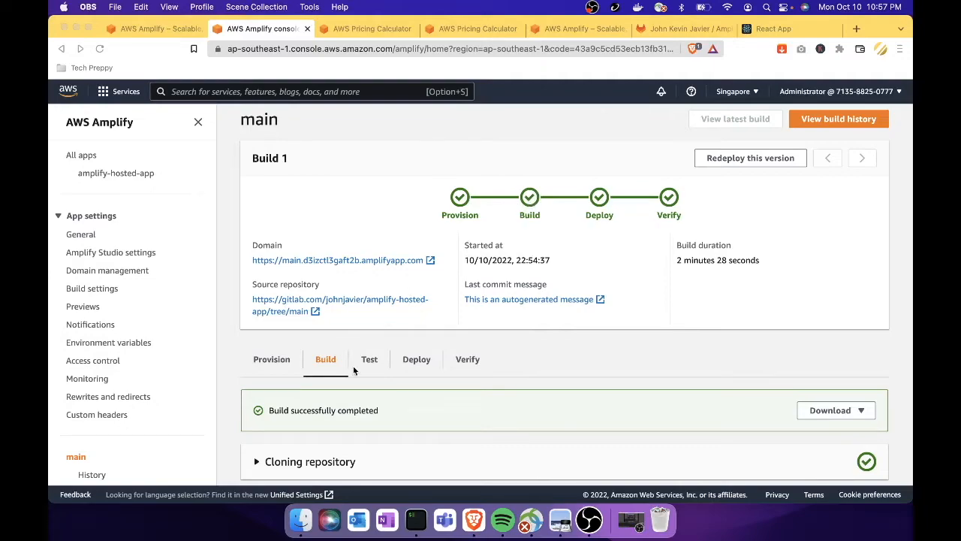
scroll(353, 368, "down", 3)
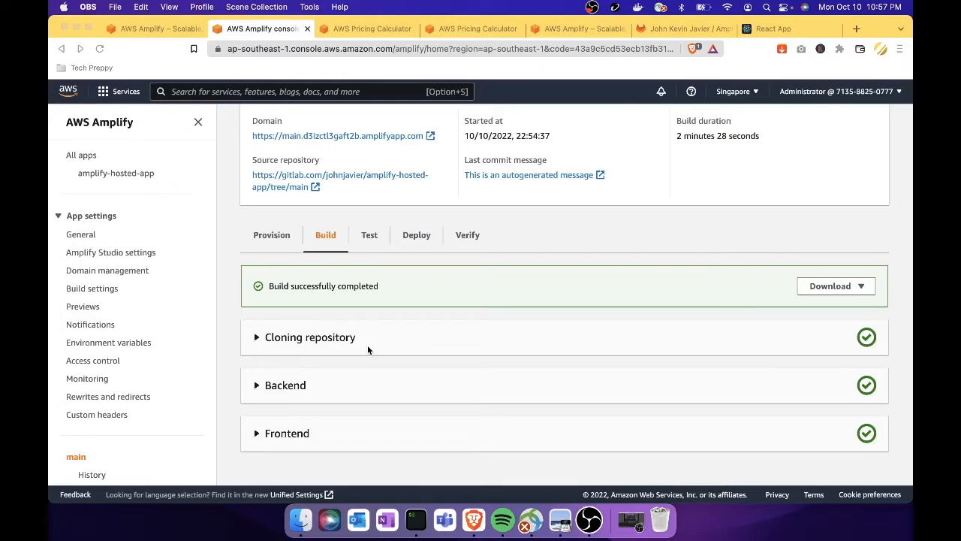
scroll(328, 392, "down", 1)
left_click(336, 379)
left_click(322, 386)
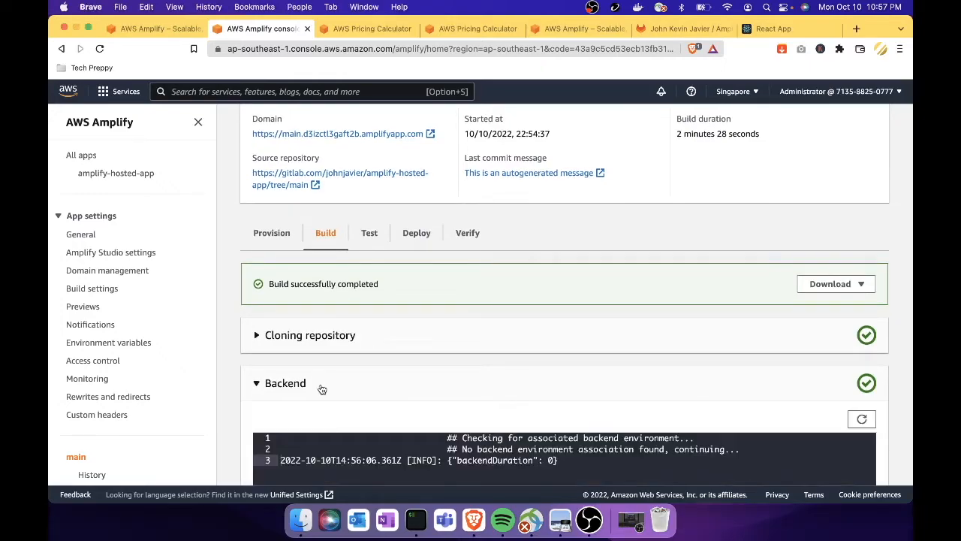
scroll(322, 389, "down", 2)
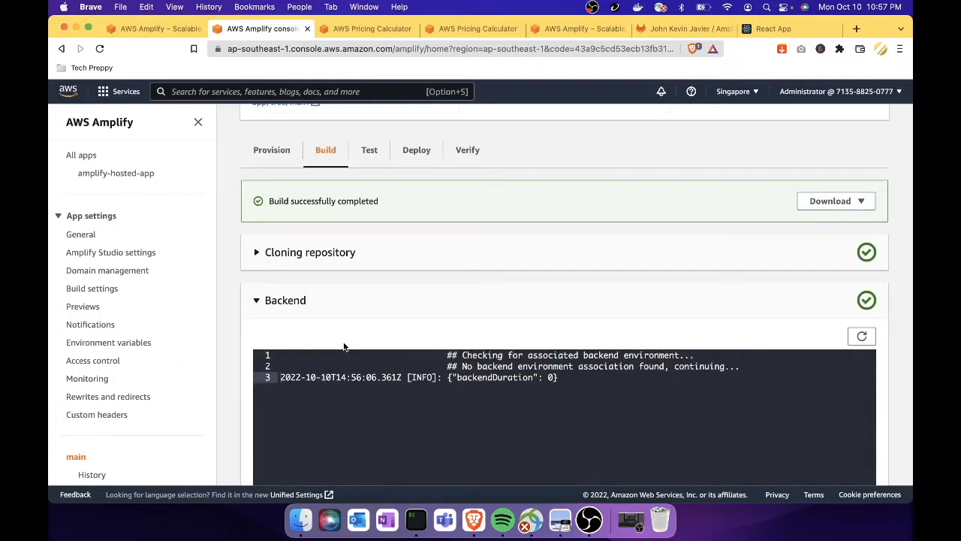
left_click(368, 311)
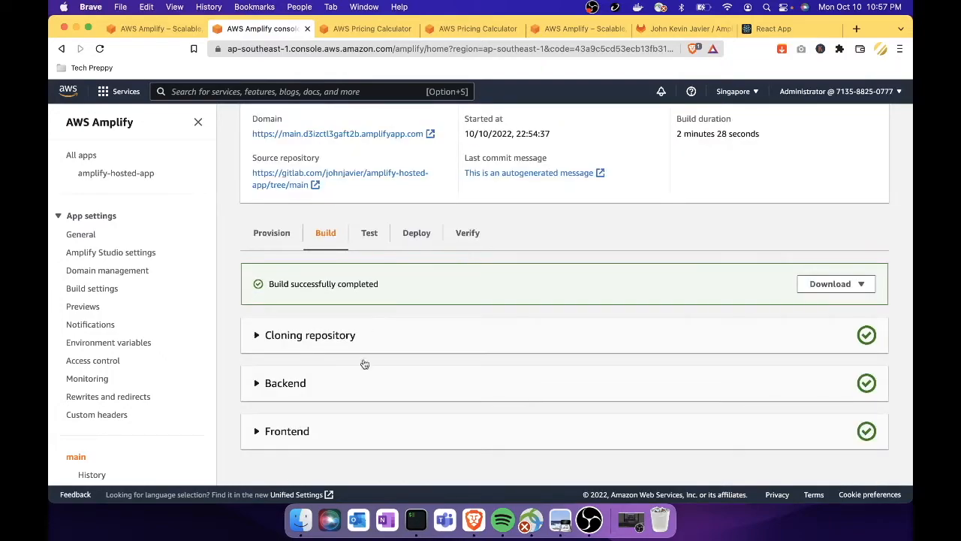
- Expand the Frontend build log, read it through to the end and return to the build summary
left_click(360, 441)
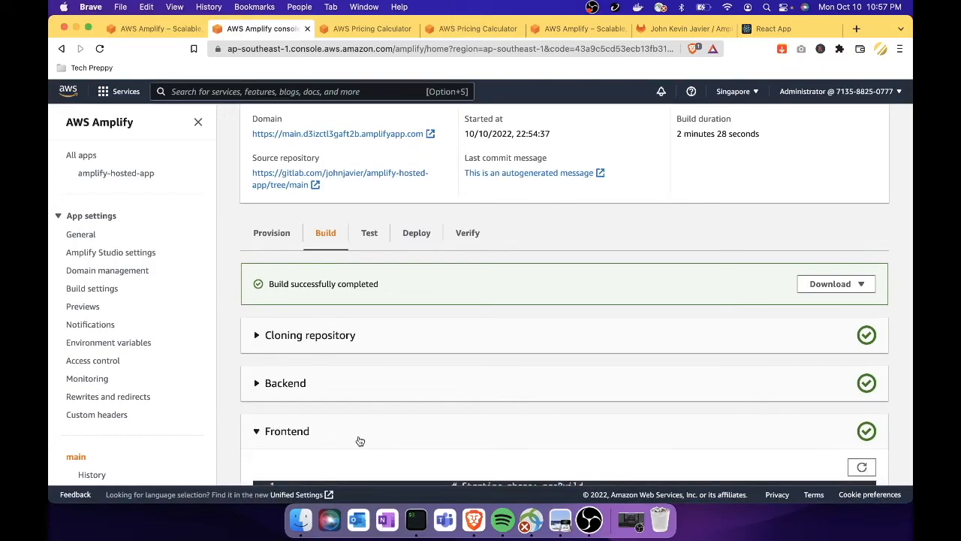
scroll(359, 437, "down", 5)
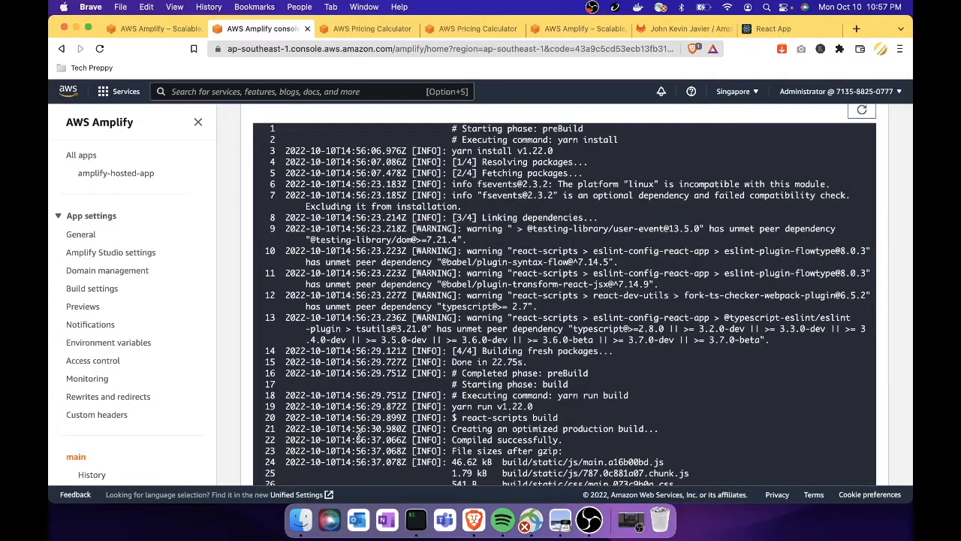
scroll(359, 437, "down", 10)
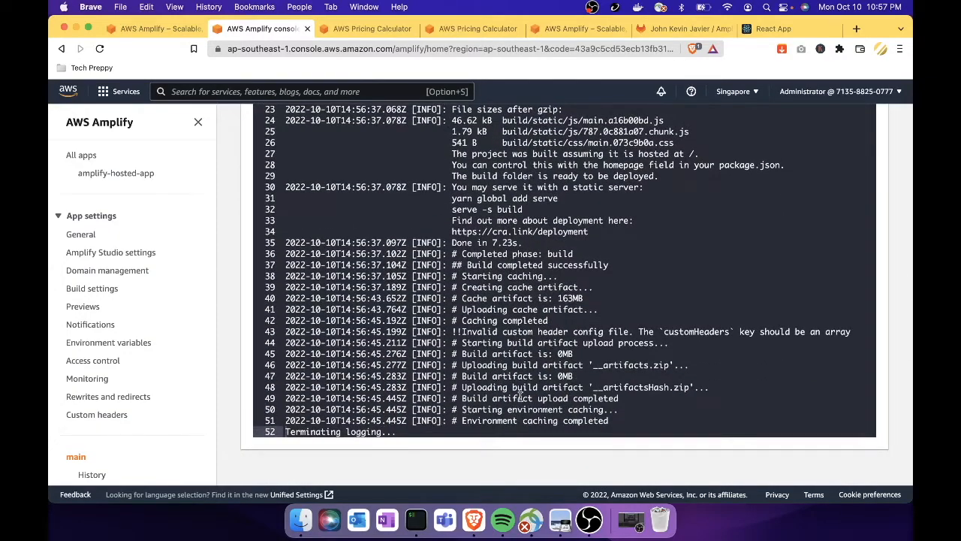
scroll(521, 396, "up", 10)
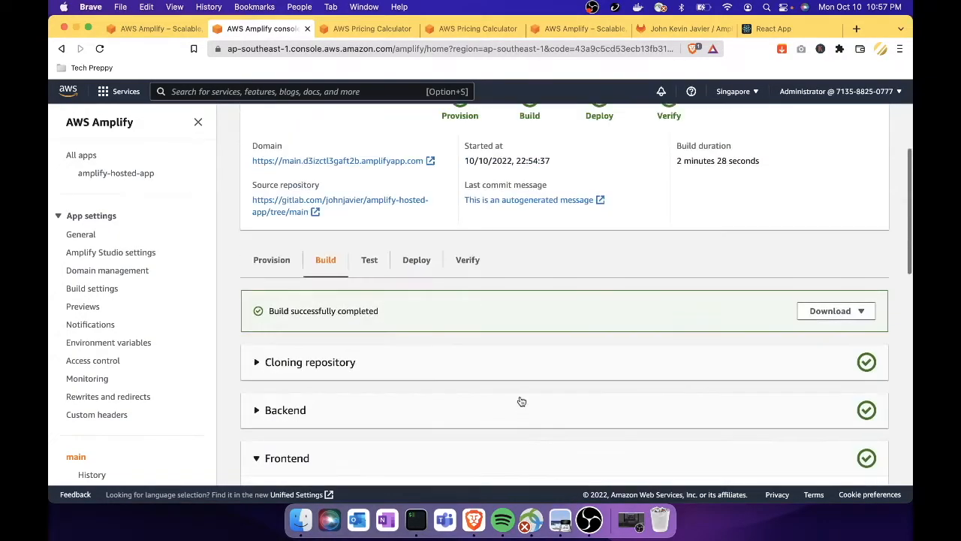
scroll(377, 463, "up", 3)
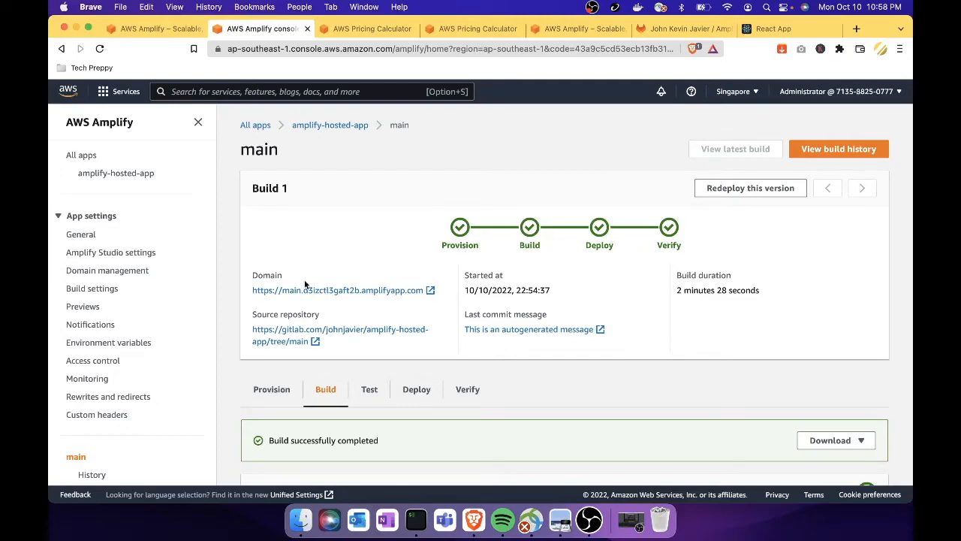
- Open the deployed app from its domain link, check its address against the app's domain management settings, and return to the live app
left_click(432, 292)
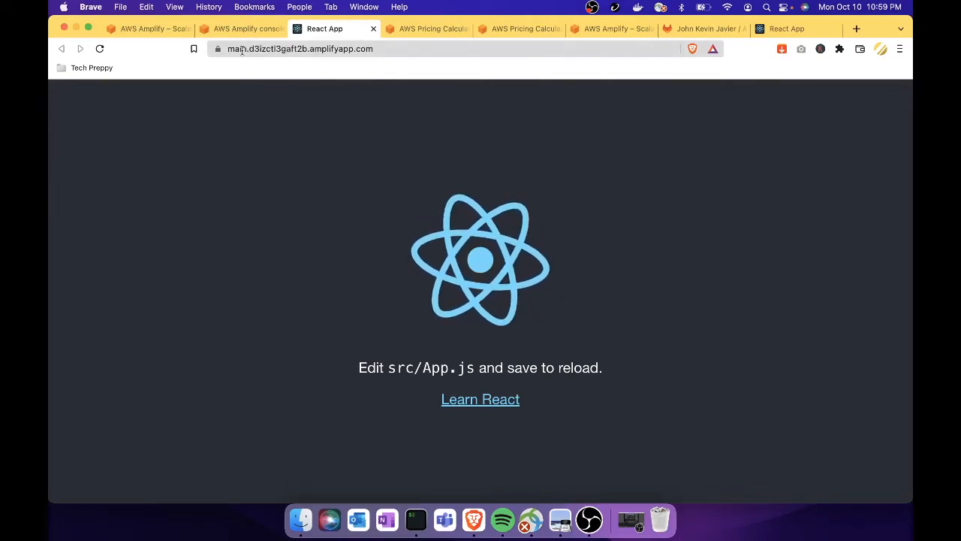
left_click_drag(247, 49, 350, 51)
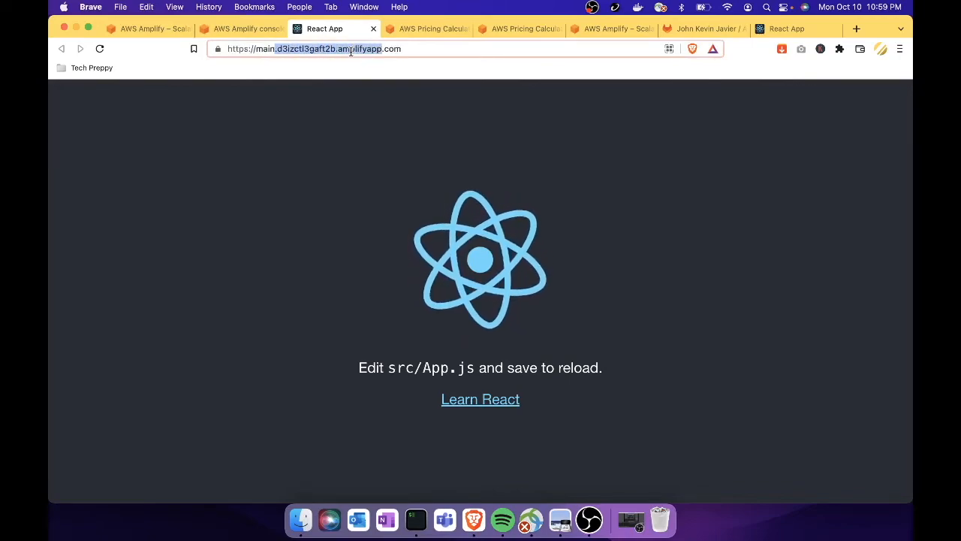
left_click(250, 29)
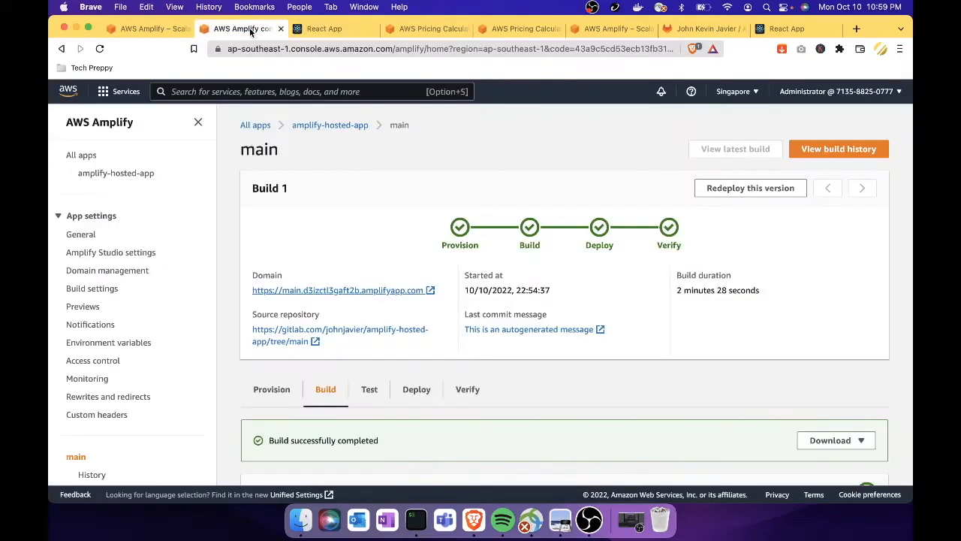
left_click(139, 272)
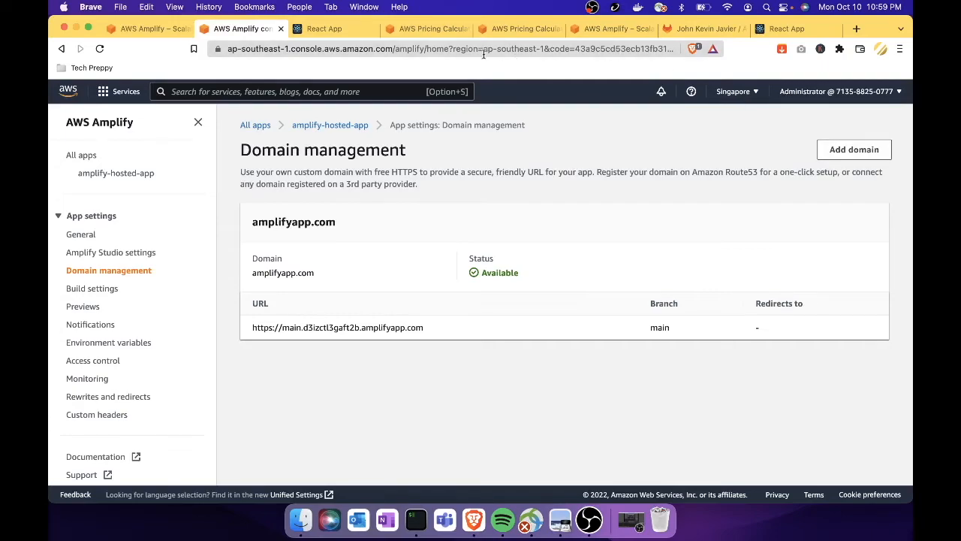
left_click(346, 30)
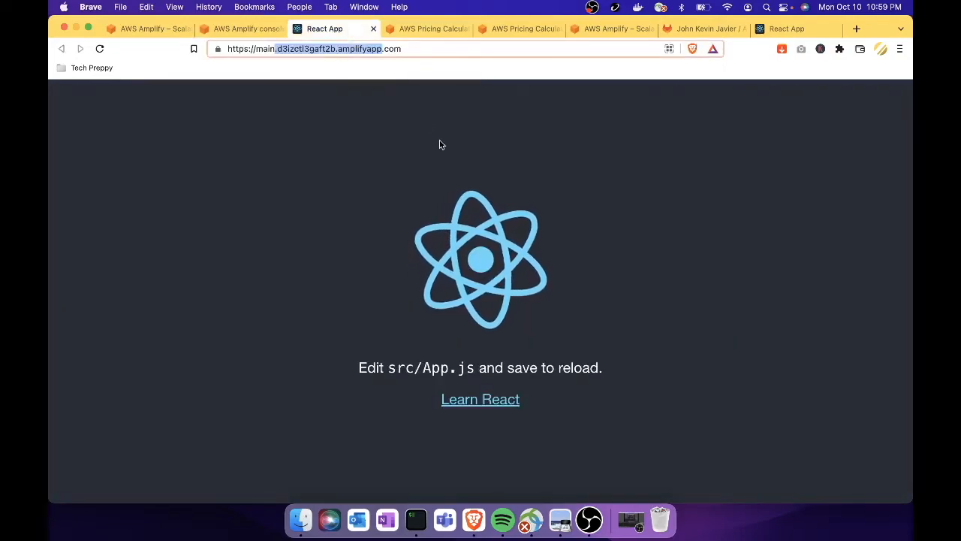